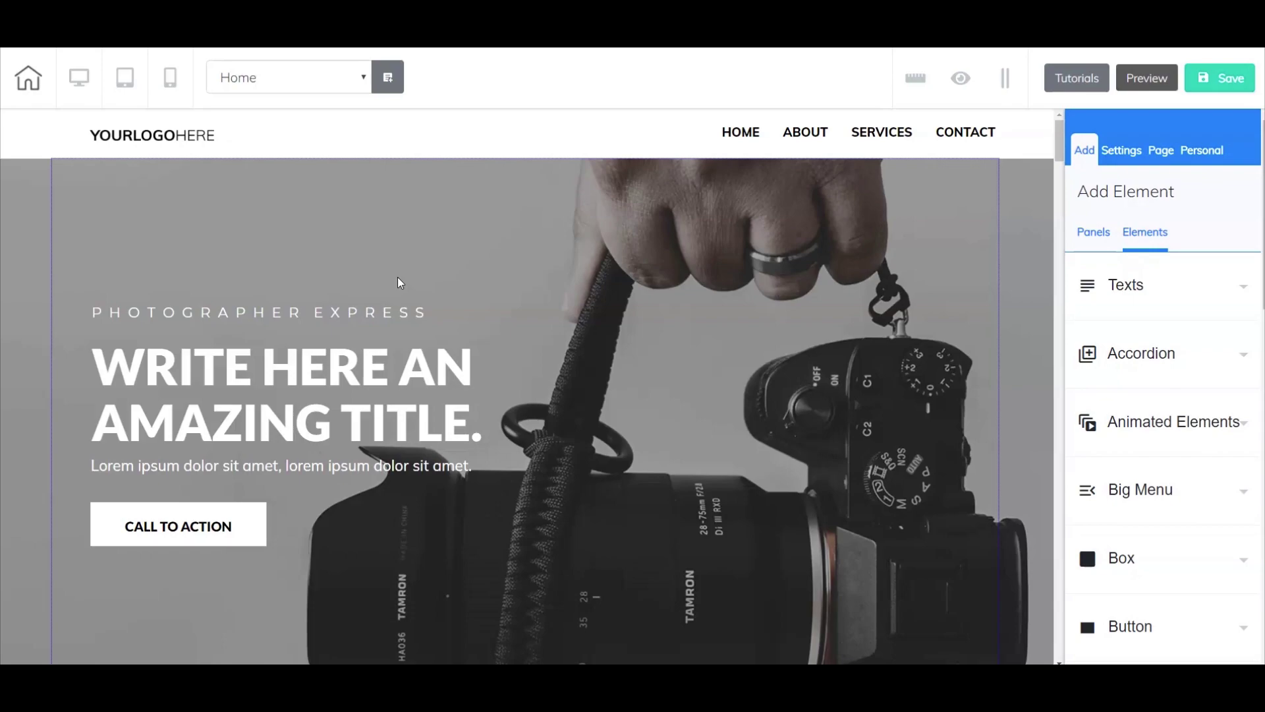
- Scroll past the hero and select the empty dark panel to show its Settings
{"action": "left_click_drag", "start_coordinate": [1058, 145], "coordinate": [1065, 466]}
{"action": "left_click", "coordinate": [432, 357]}
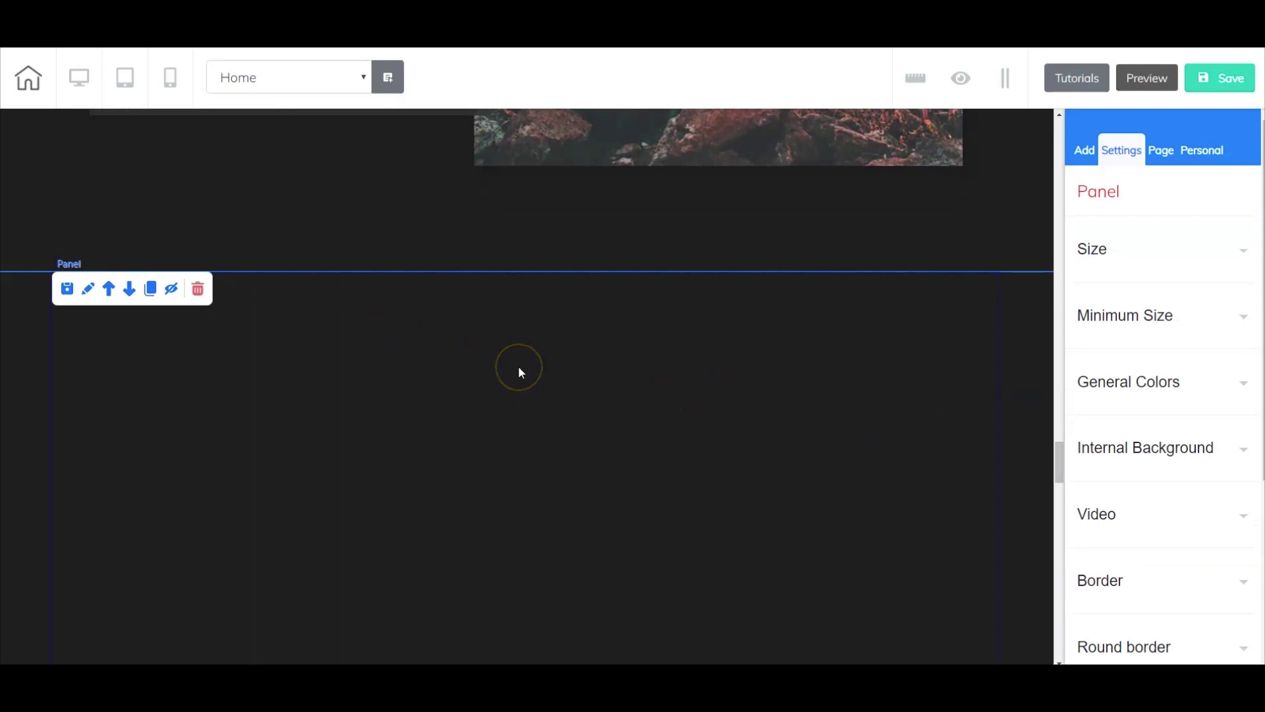
- Drag a slider gallery from Elements > Galleries into the dark panel, showing the canal photo
{"action": "left_click", "coordinate": [1083, 152]}
{"action": "left_click", "coordinate": [1143, 232]}
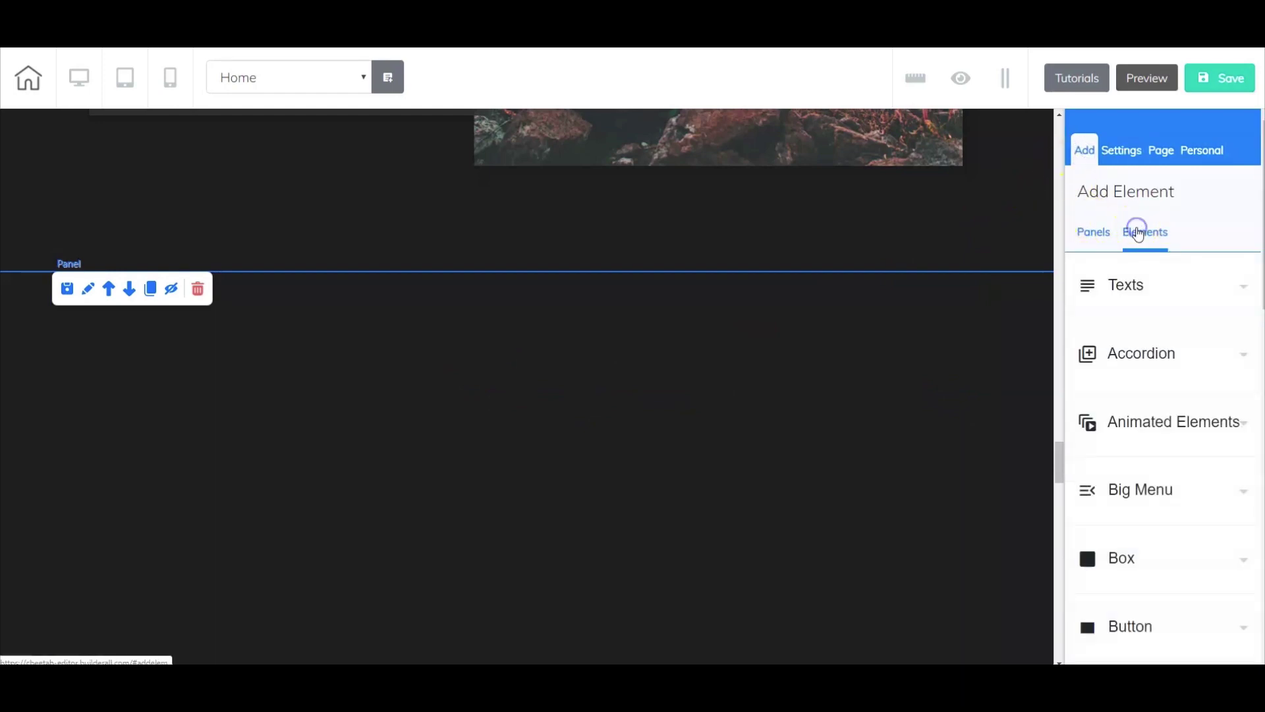
{"action": "scroll", "coordinate": [1126, 419], "scroll_direction": "down", "scroll_amount": 7}
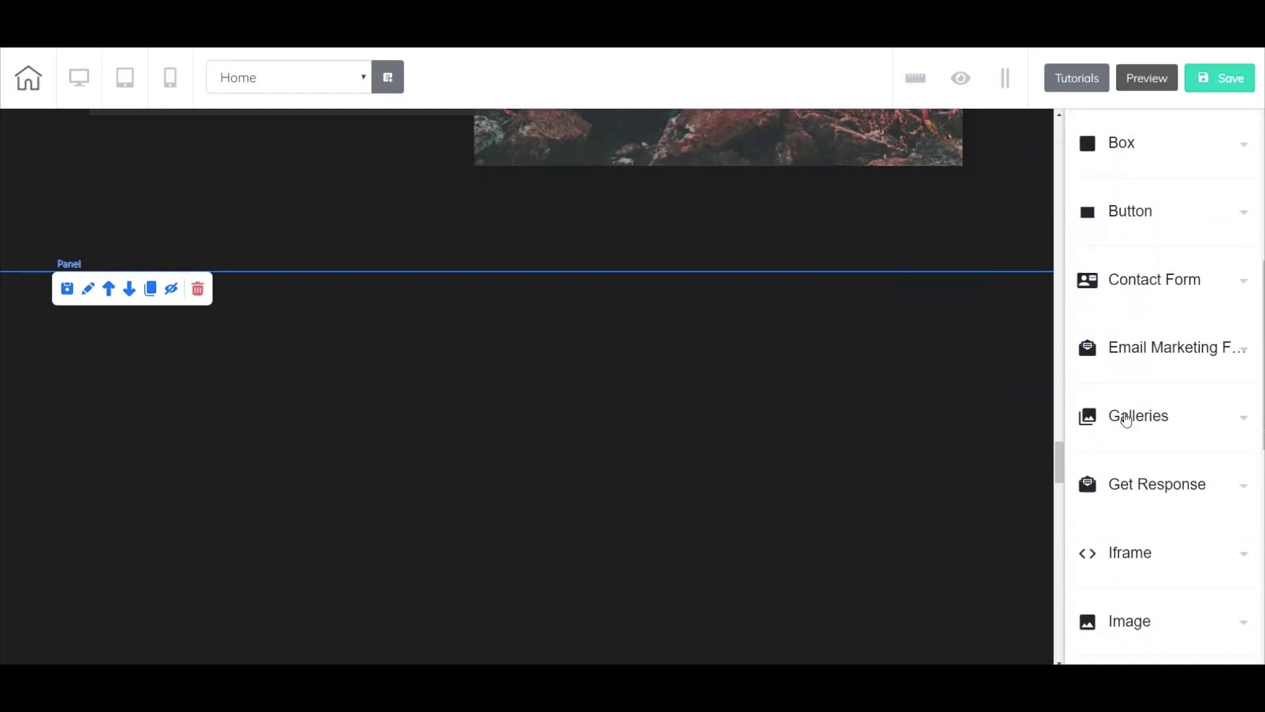
{"action": "left_click", "coordinate": [1134, 368]}
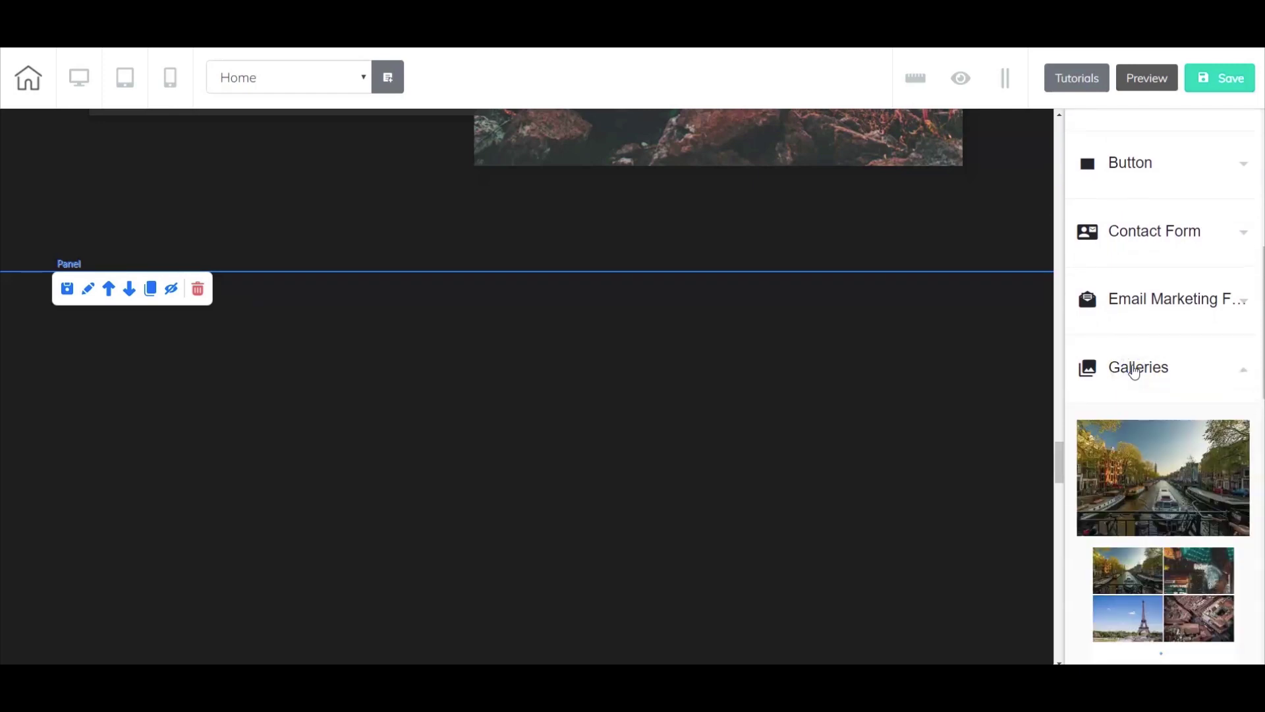
{"action": "scroll", "coordinate": [1133, 371], "scroll_direction": "down", "scroll_amount": 3}
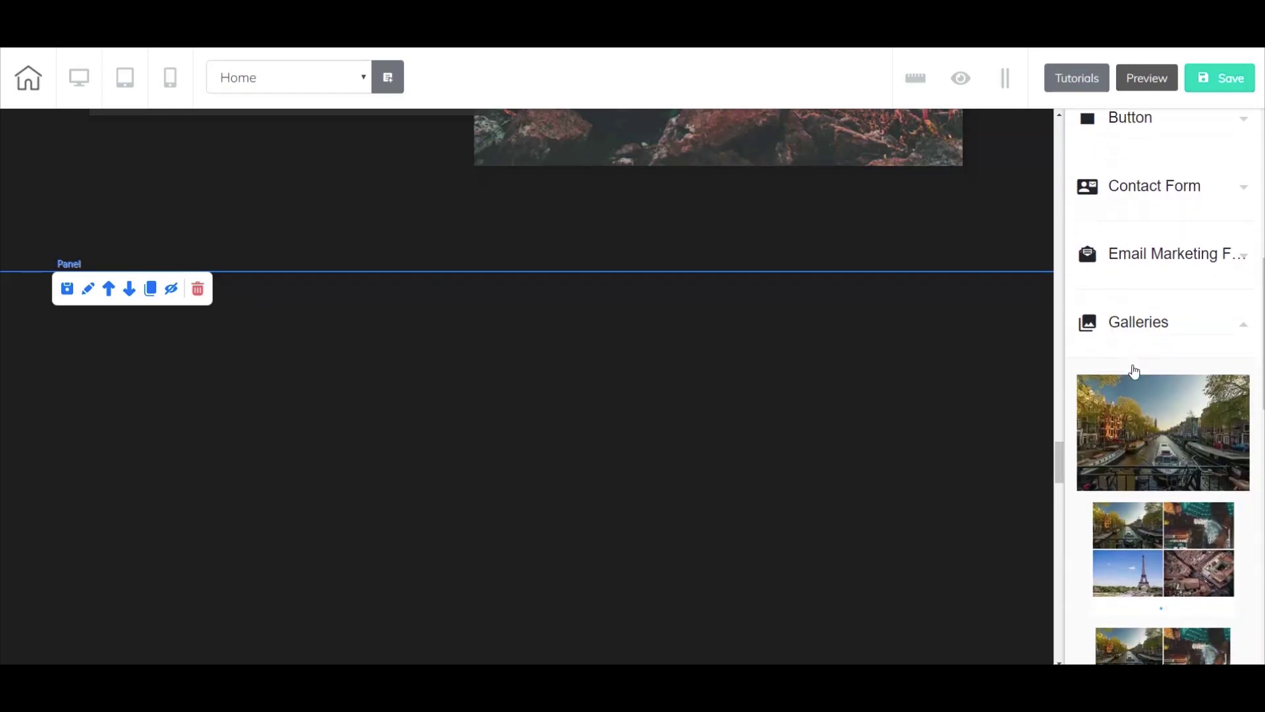
{"action": "left_click_drag", "start_coordinate": [1155, 290], "coordinate": [435, 421]}
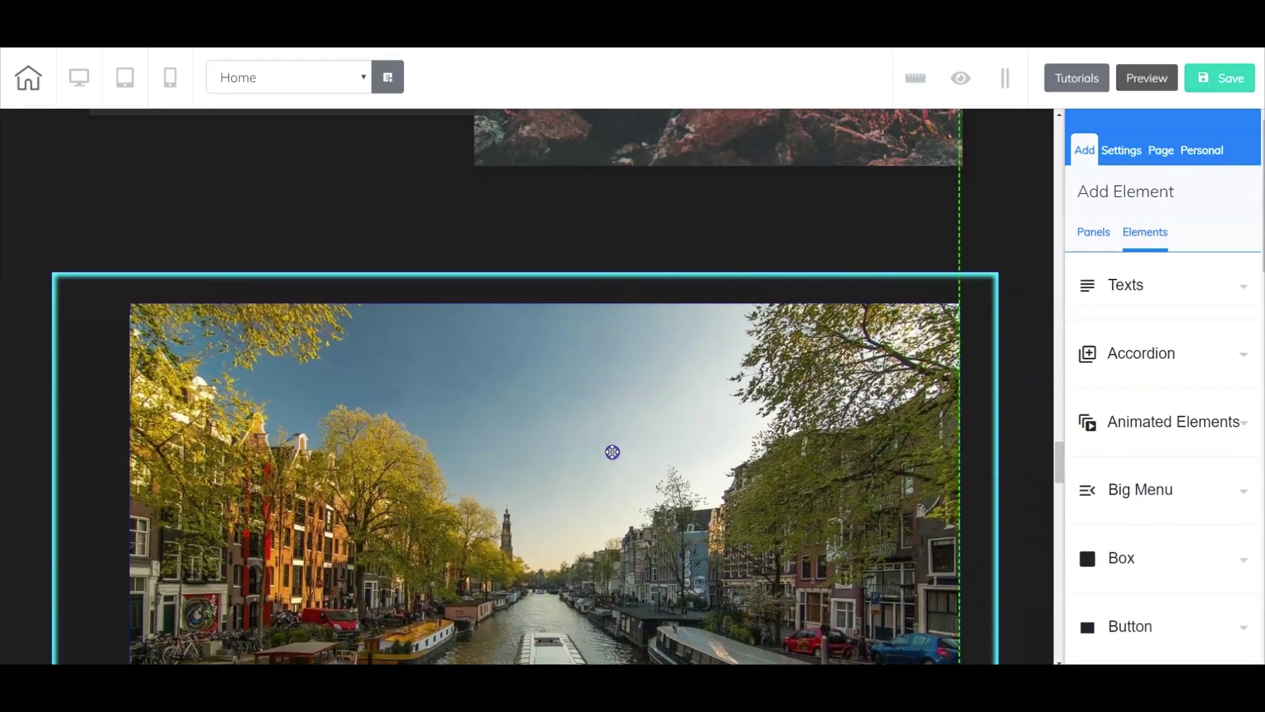
- Shrink the canal slider with its corner handle and drag it lower to the panel's centre guide
{"action": "left_click", "coordinate": [613, 452]}
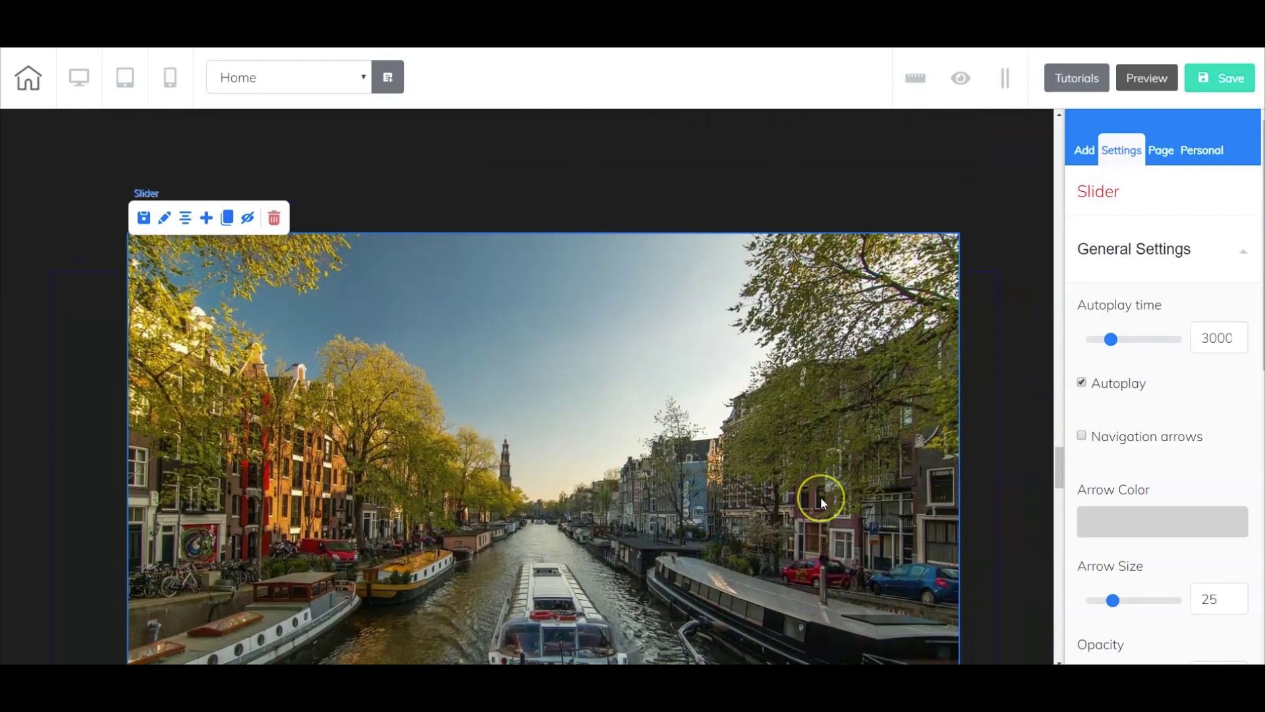
{"action": "scroll", "coordinate": [820, 496], "scroll_direction": "down", "scroll_amount": 2}
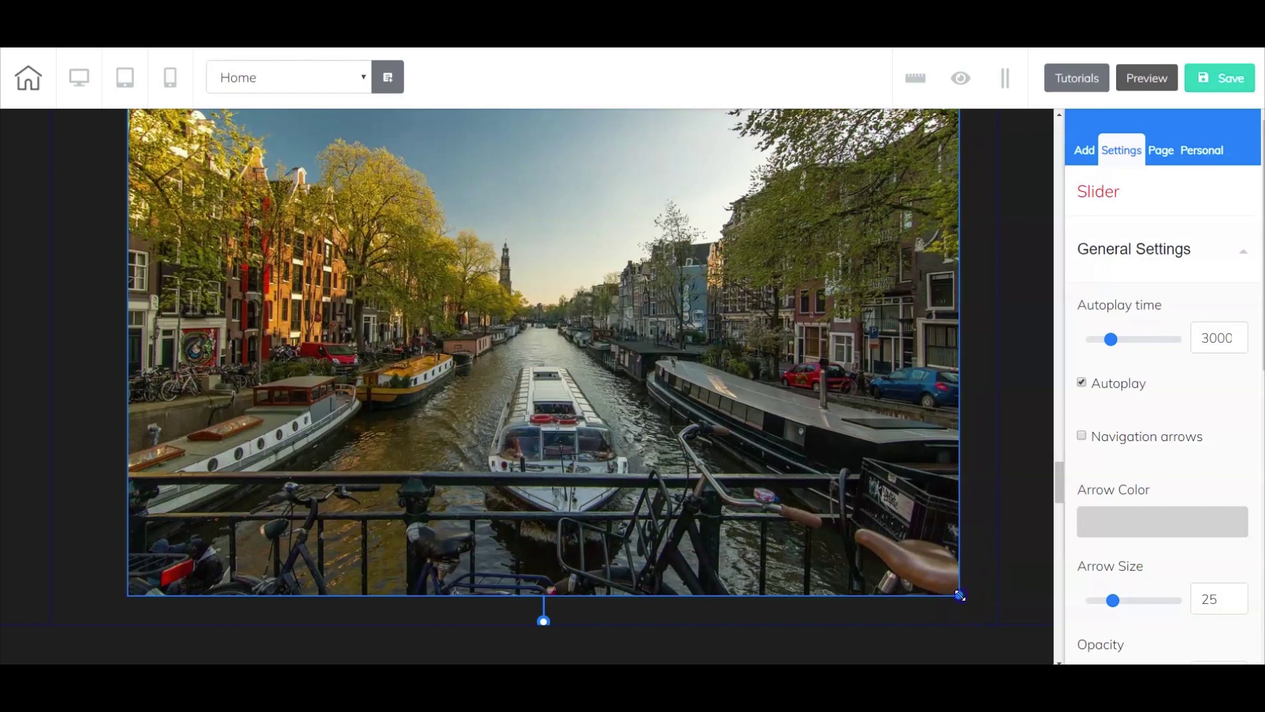
{"action": "left_click_drag", "start_coordinate": [960, 595], "coordinate": [739, 414]}
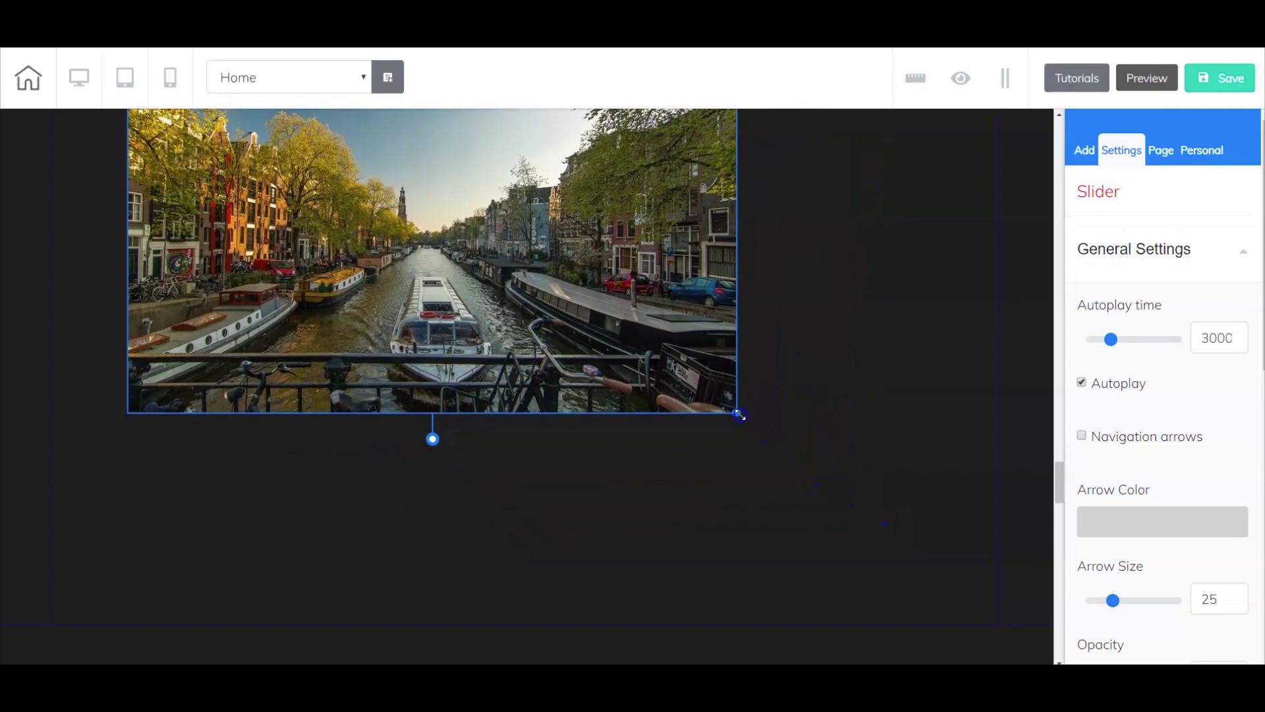
{"action": "left_click_drag", "start_coordinate": [554, 301], "coordinate": [584, 442]}
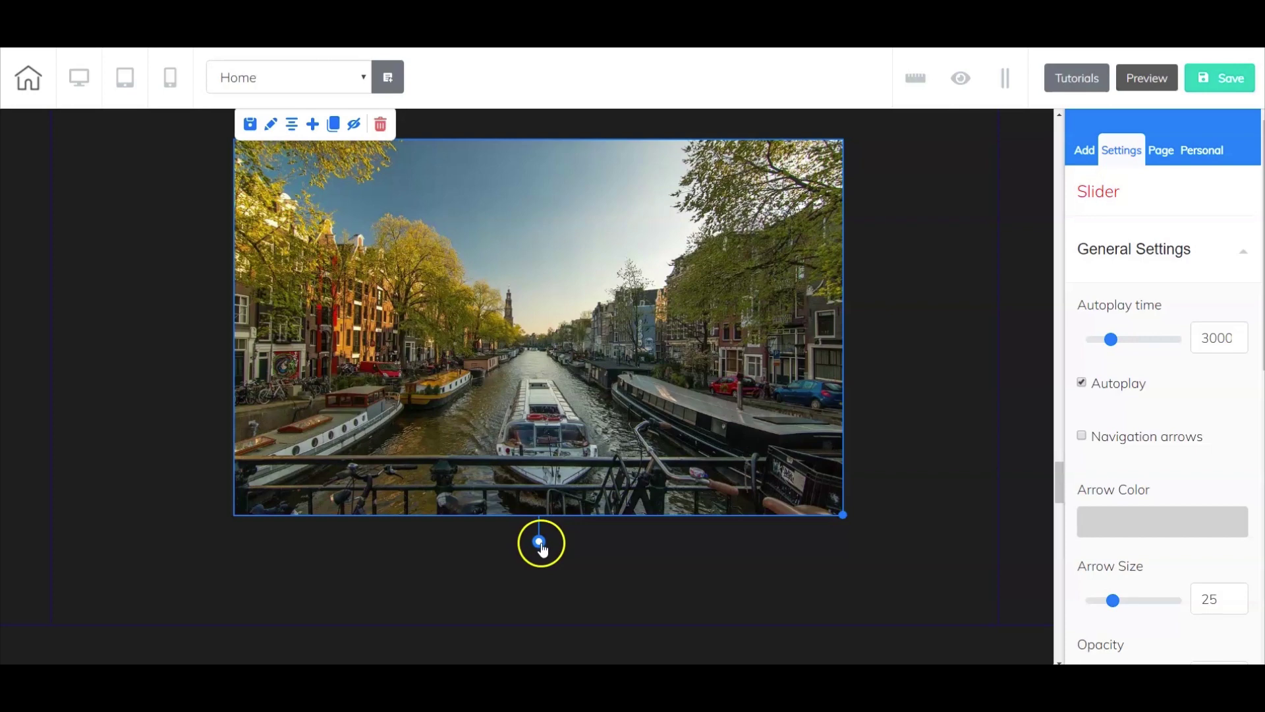
{"action": "mouse_move", "coordinate": [541, 548]}
{"action": "left_mouse_down"}
{"action": "mouse_move", "coordinate": [559, 541]}
{"action": "mouse_move", "coordinate": [512, 542]}
{"action": "mouse_move", "coordinate": [540, 549]}
{"action": "left_mouse_up"}
- Turn on the slider's navigation arrows at size 30, keeping autoplay on at 3000
{"action": "scroll", "coordinate": [514, 283], "scroll_direction": "up", "scroll_amount": 3}
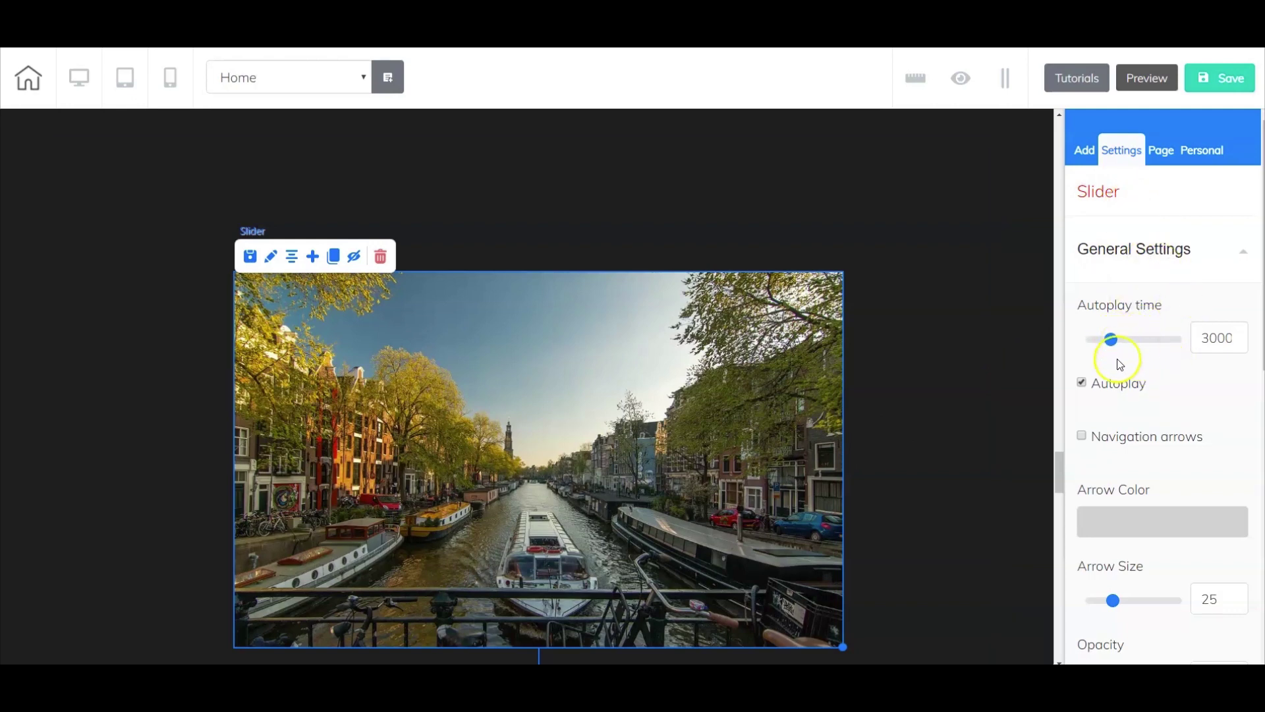
{"action": "left_click", "coordinate": [1083, 384]}
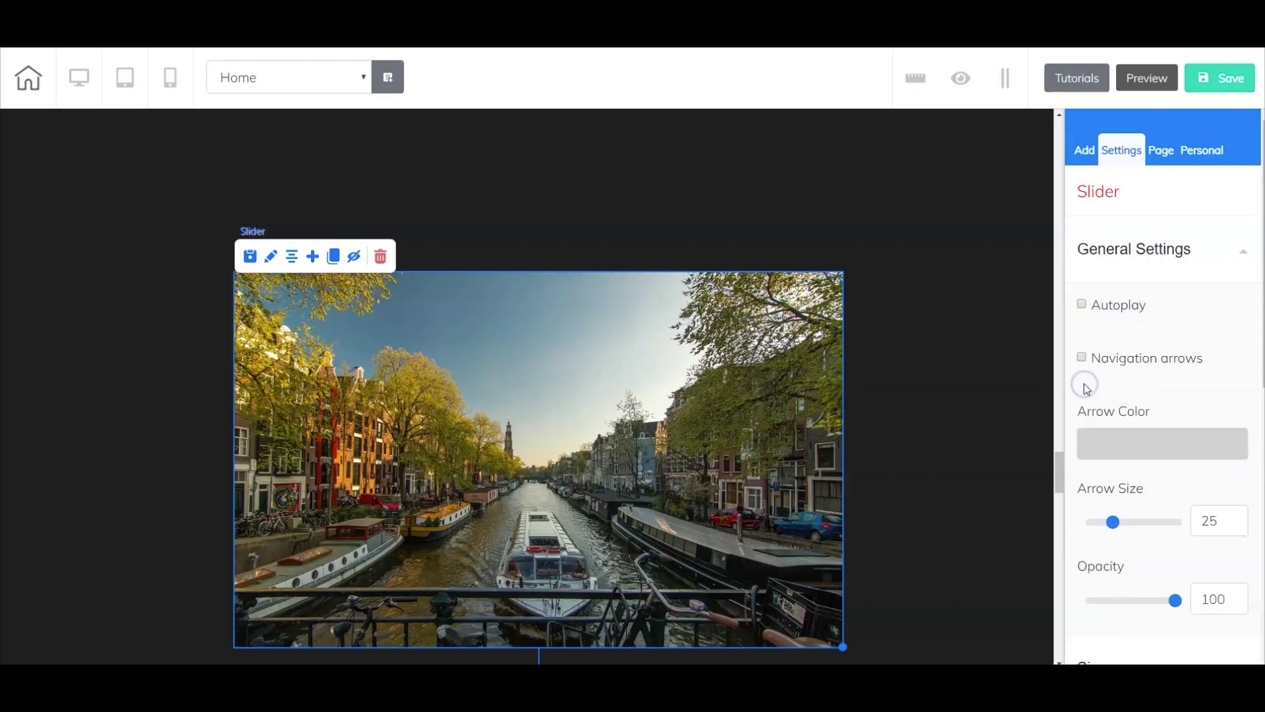
{"action": "left_click", "coordinate": [1082, 359]}
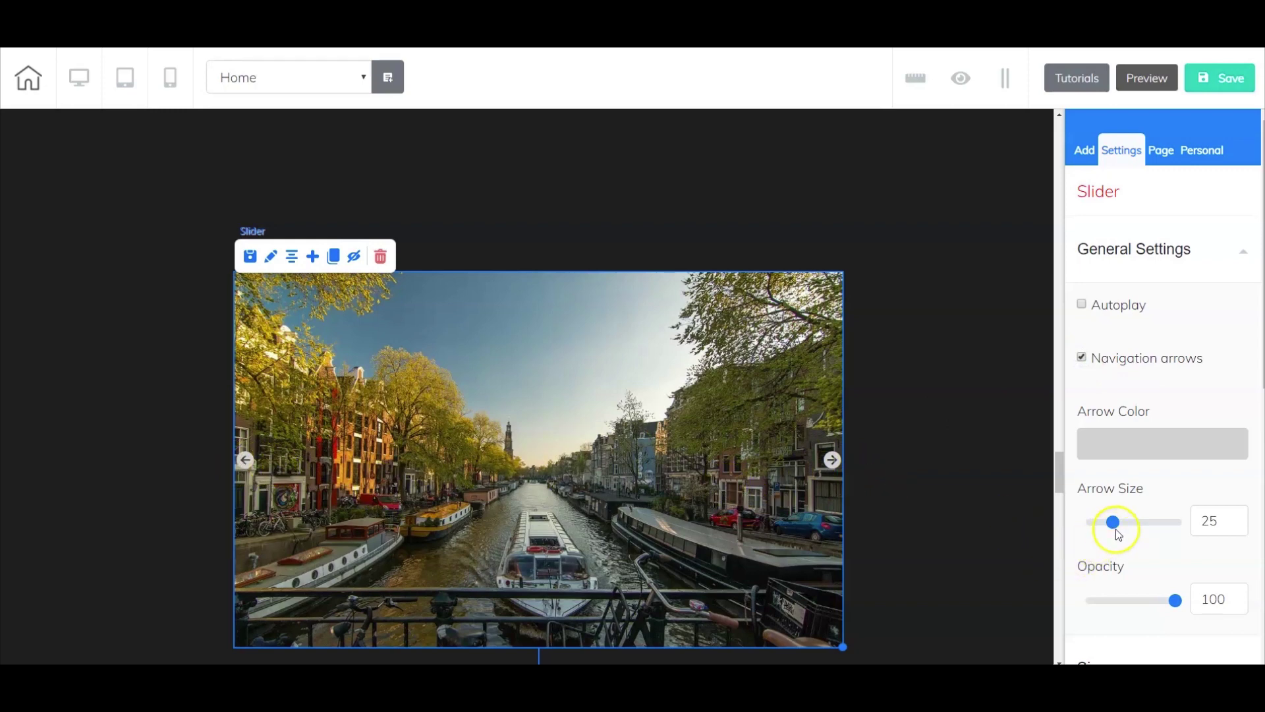
{"action": "mouse_move", "coordinate": [1116, 531]}
{"action": "left_mouse_down"}
{"action": "mouse_move", "coordinate": [1129, 532]}
{"action": "mouse_move", "coordinate": [1117, 535]}
{"action": "left_mouse_up"}
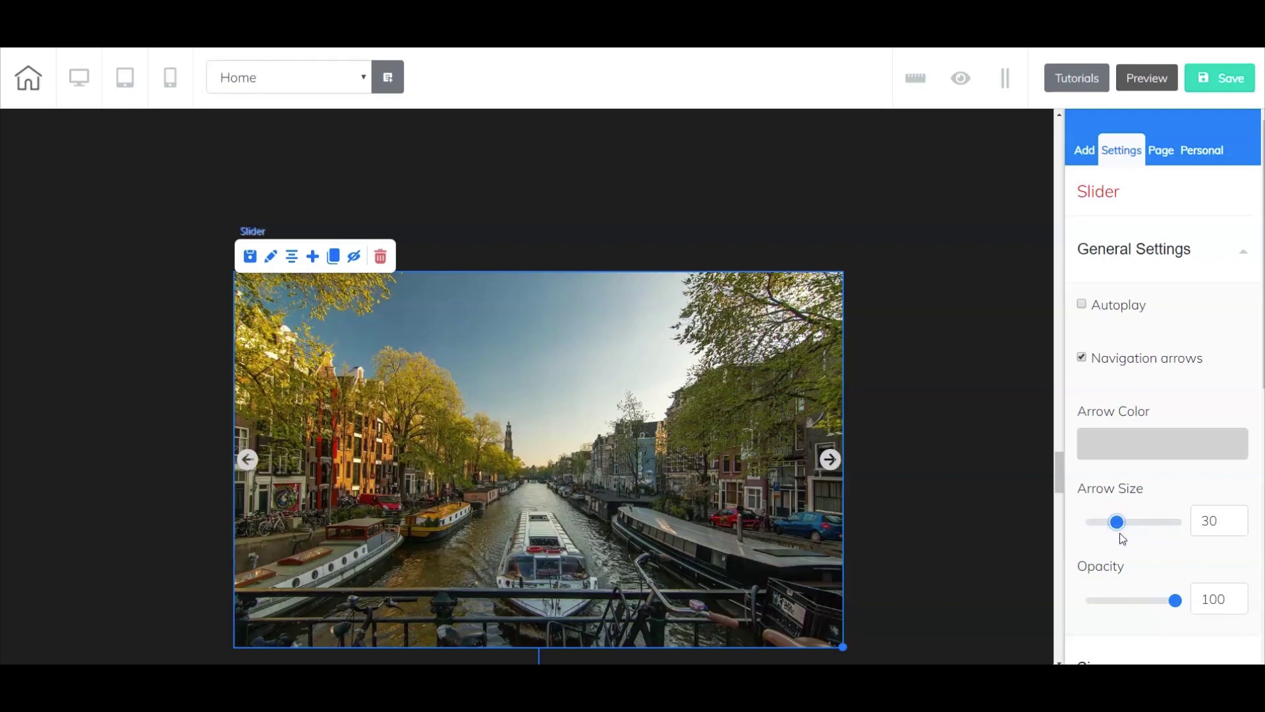
{"action": "left_click", "coordinate": [1083, 306]}
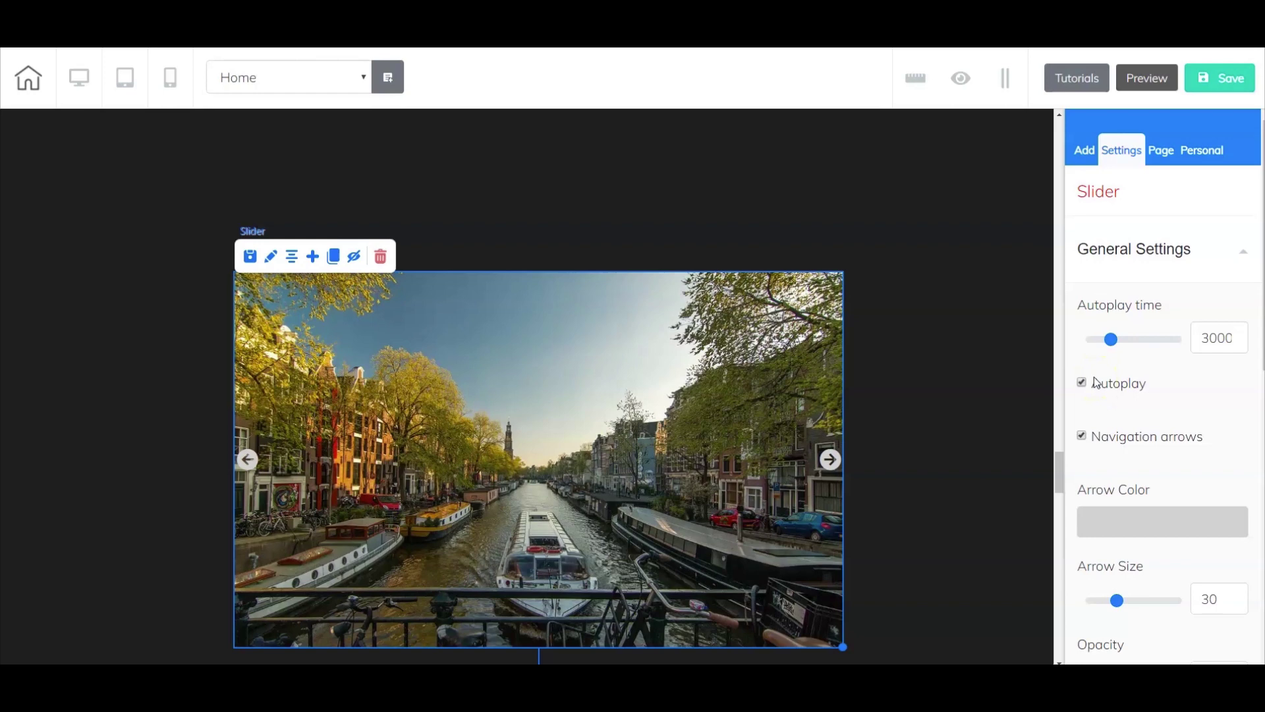
- Scroll through the slider settings, leaving opacity at 100
{"action": "scroll", "coordinate": [1117, 369], "scroll_direction": "down", "scroll_amount": 5}
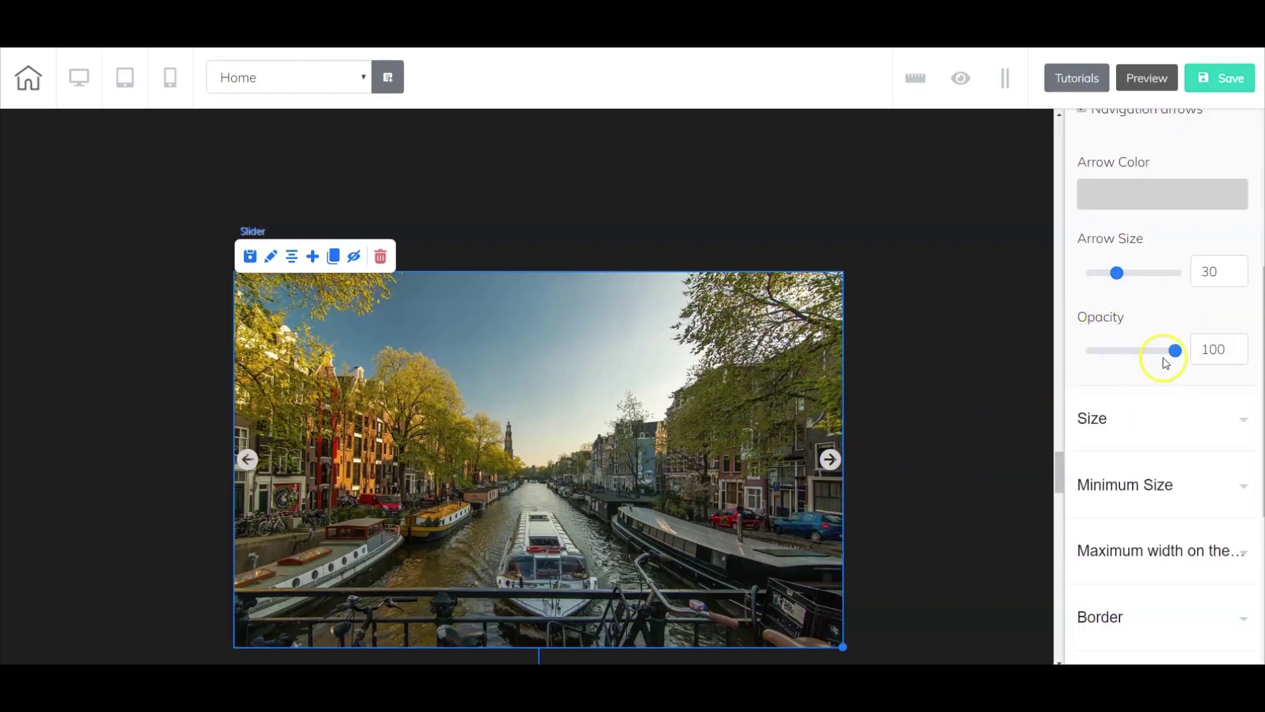
{"action": "mouse_move", "coordinate": [1175, 356]}
{"action": "left_mouse_down"}
{"action": "mouse_move", "coordinate": [1089, 358]}
{"action": "mouse_move", "coordinate": [1185, 357]}
{"action": "left_mouse_up"}
{"action": "scroll", "coordinate": [1138, 404], "scroll_direction": "down", "scroll_amount": 2}
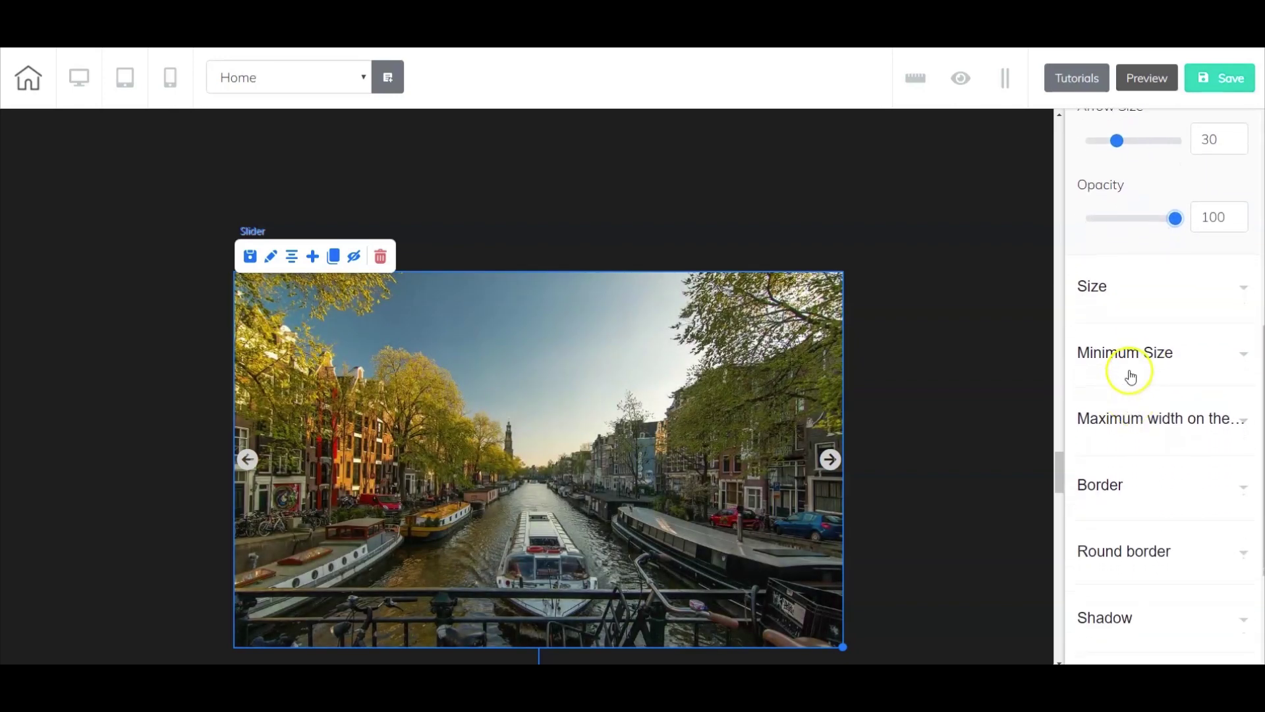
{"action": "scroll", "coordinate": [1126, 402], "scroll_direction": "down", "scroll_amount": 1}
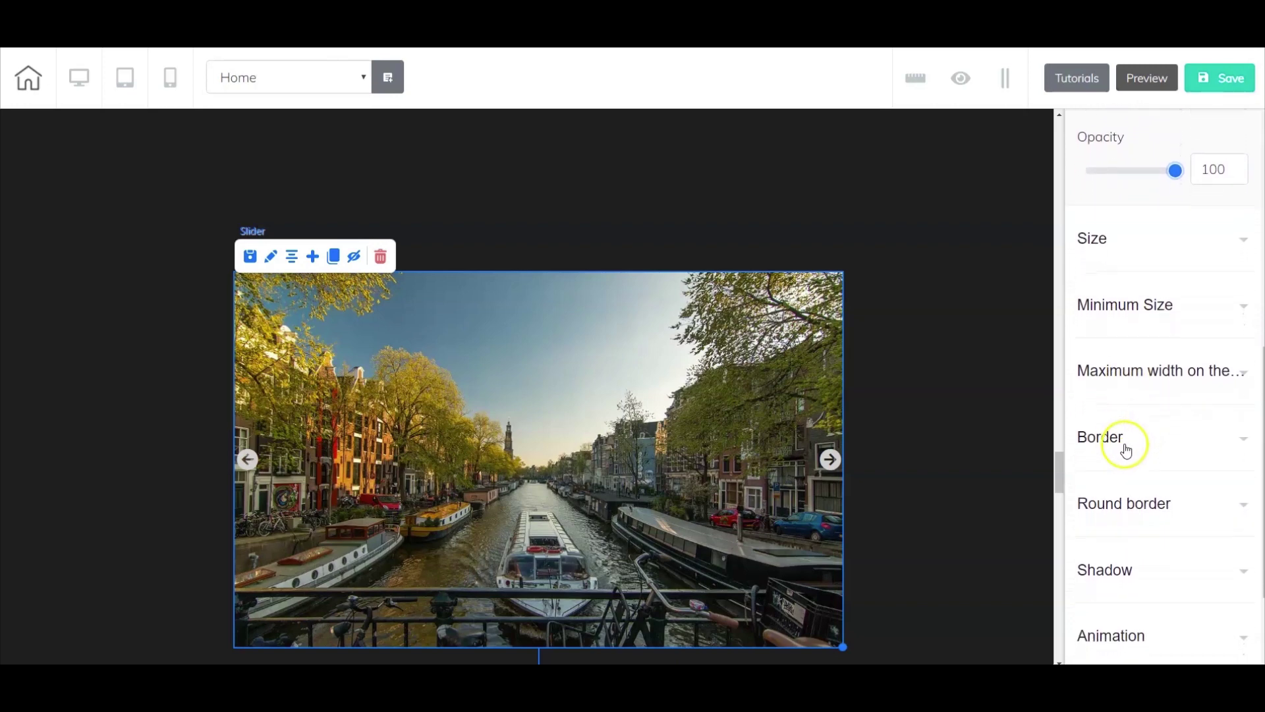
{"action": "scroll", "coordinate": [1127, 465], "scroll_direction": "down", "scroll_amount": 1}
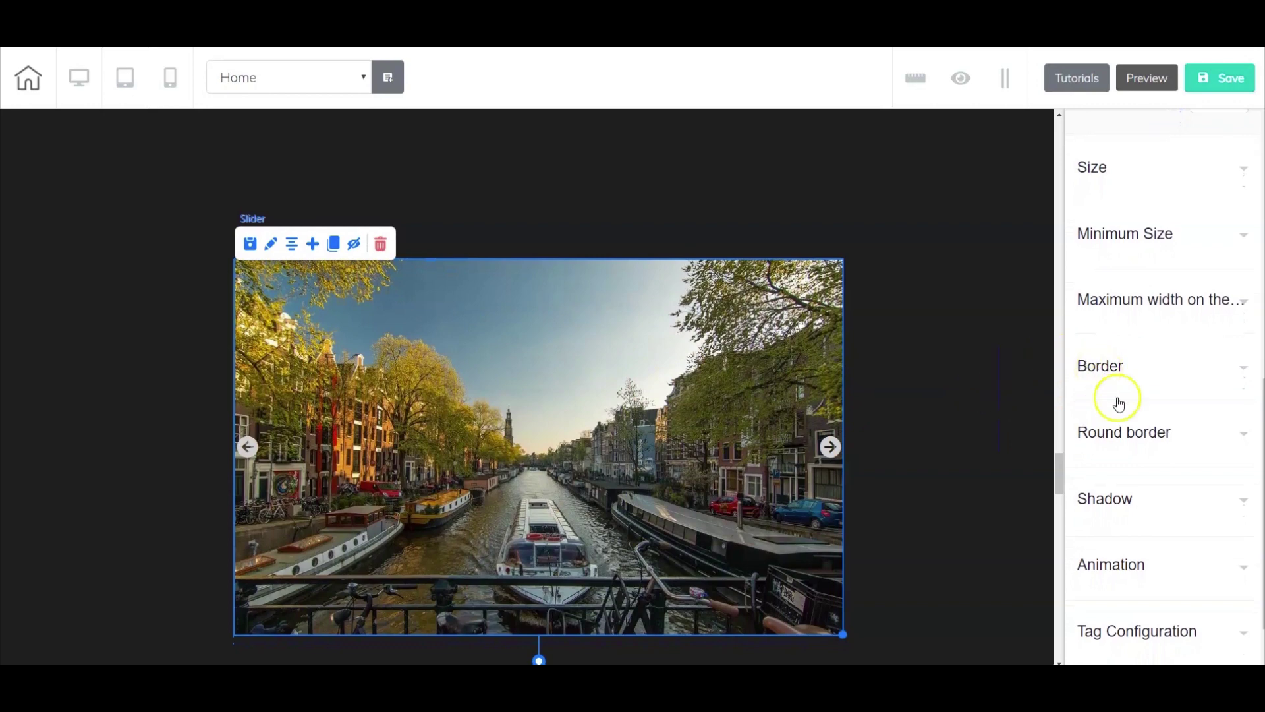
- Set all four Round border corner radii to 20 and view the rounded slider
{"action": "left_click", "coordinate": [1128, 440]}
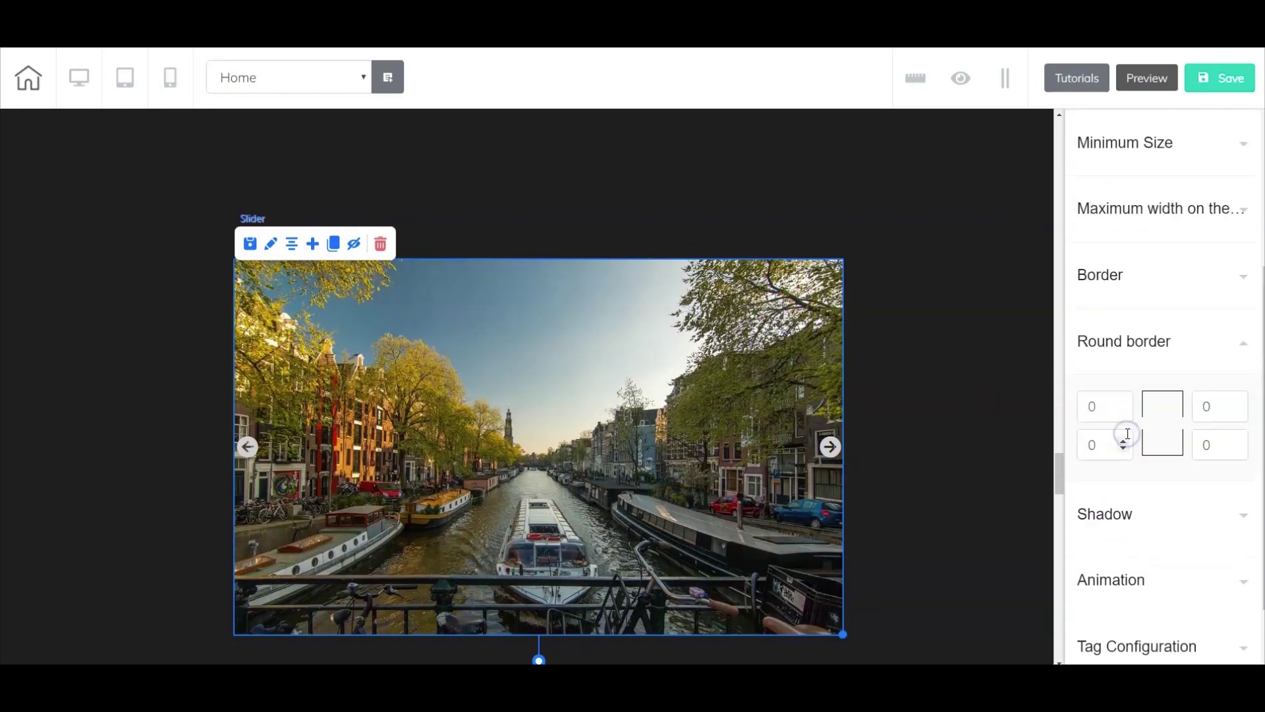
{"action": "double_click", "coordinate": [1095, 405]}
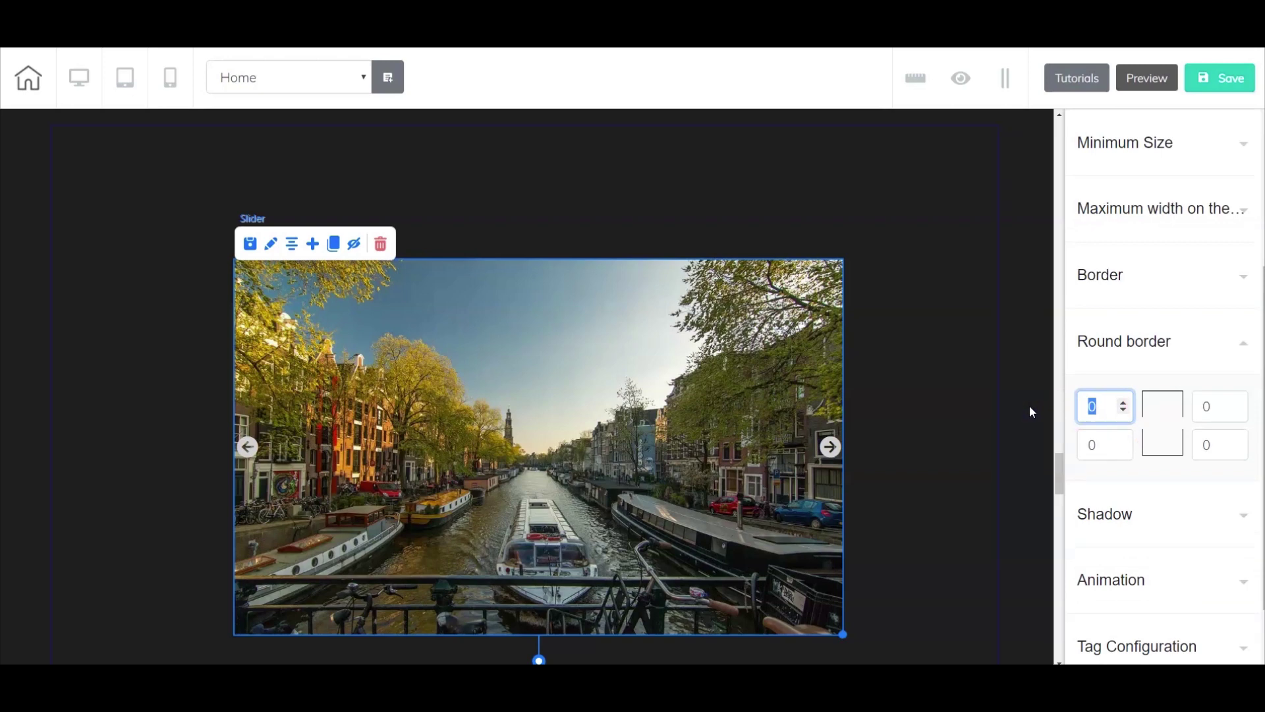
{"action": "type", "text": "20"}
{"action": "key", "text": "Tab"}
{"action": "type", "text": "20"}
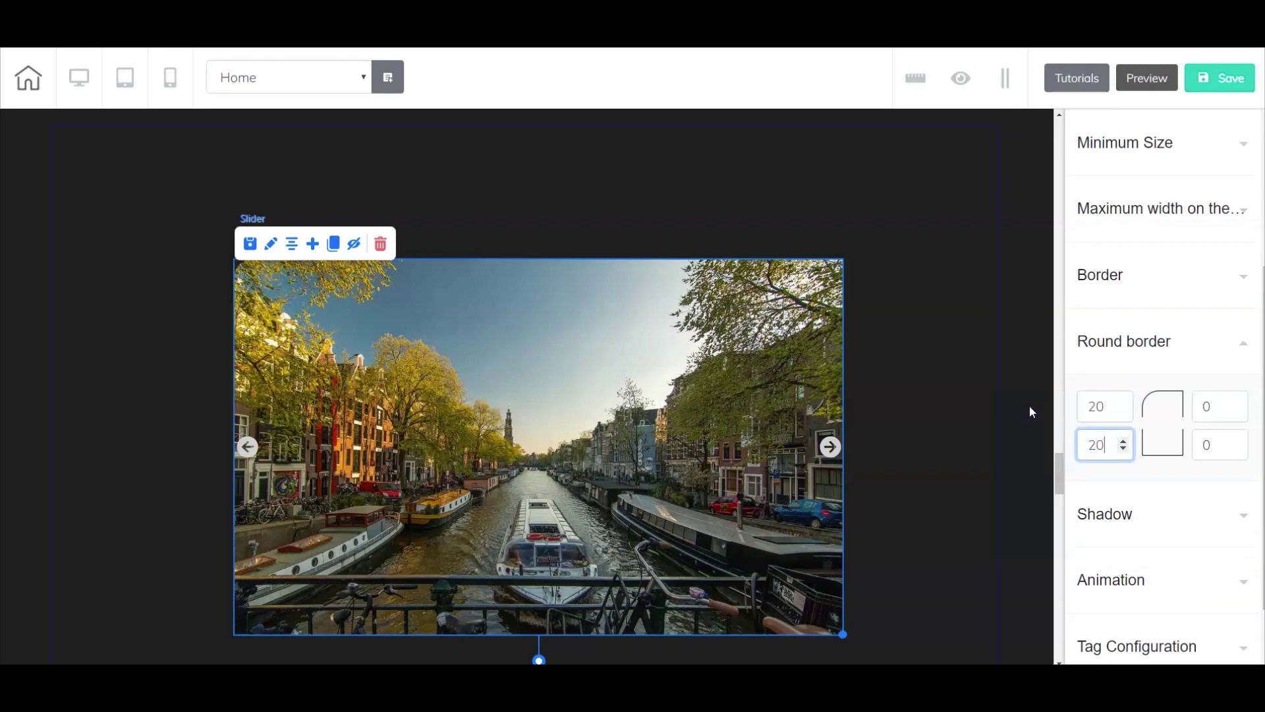
{"action": "key", "text": "Tab"}
{"action": "type", "text": "20"}
{"action": "key", "text": "Tab"}
{"action": "type", "text": "20"}
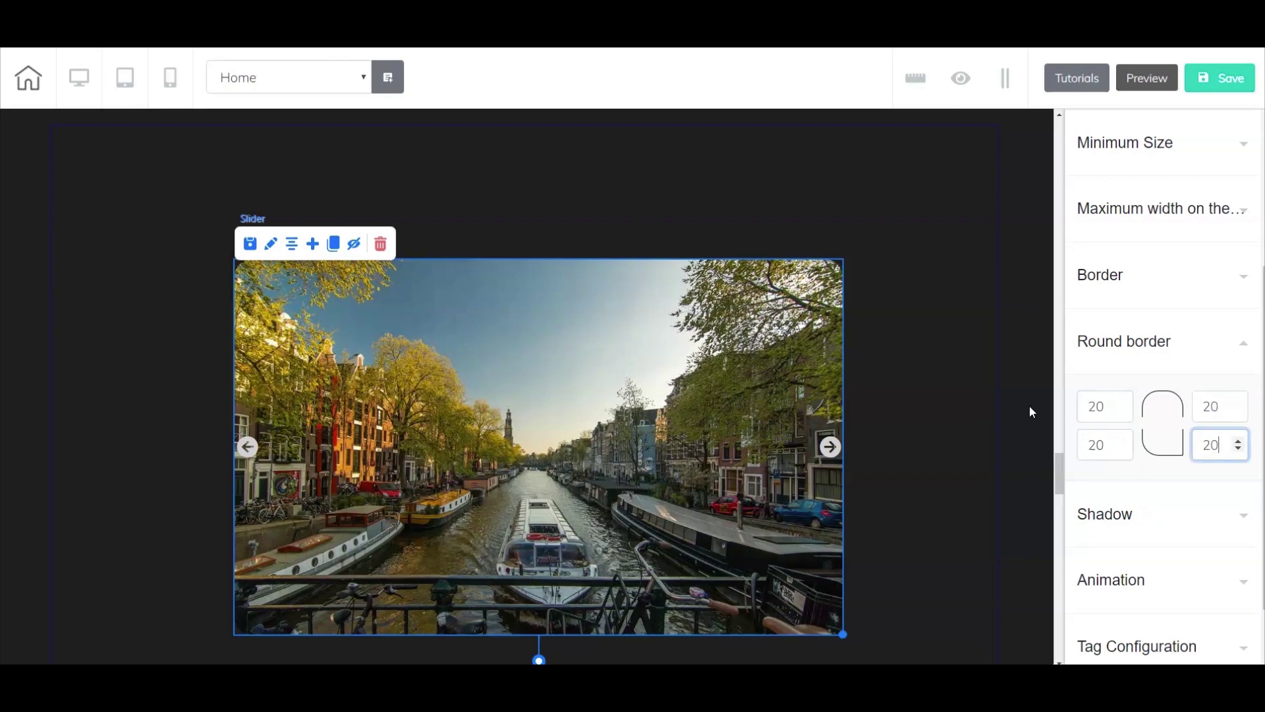
{"action": "left_click", "coordinate": [924, 327]}
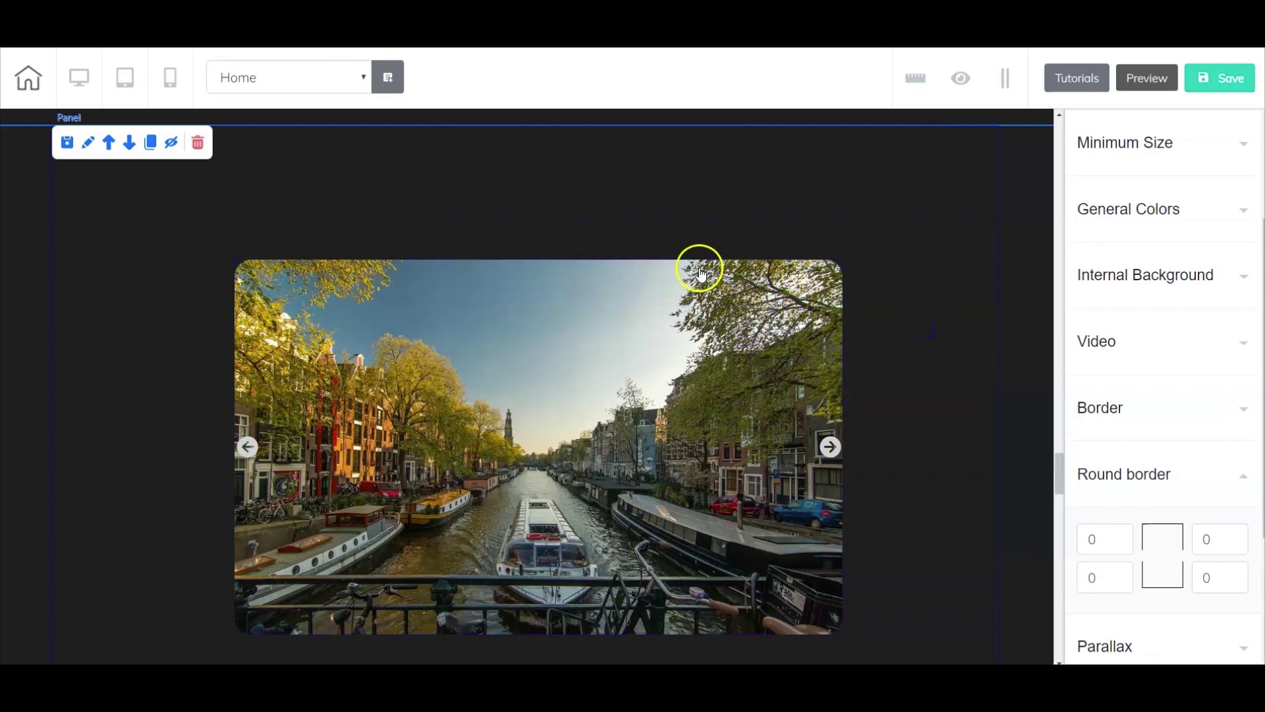
- Move the slider about 70 px higher in the panel, check the Shadow section, and reselect it
{"action": "left_click_drag", "start_coordinate": [714, 546], "coordinate": [774, 457]}
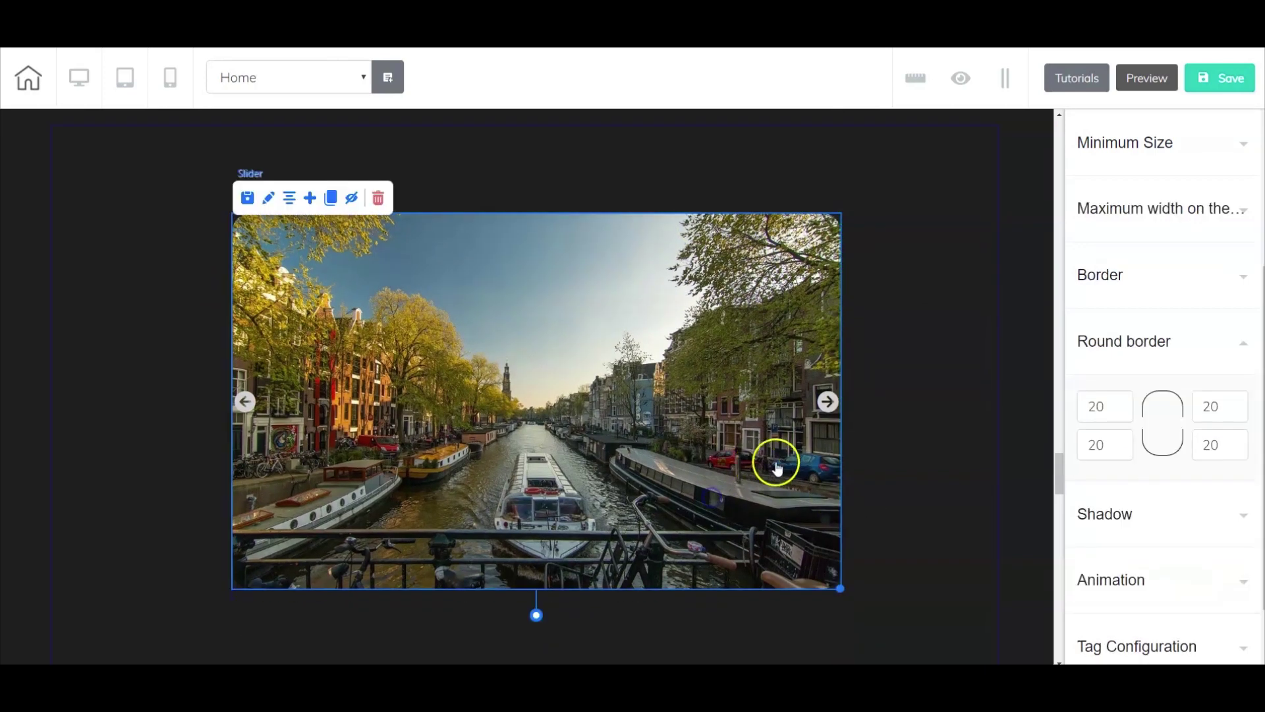
{"action": "left_click", "coordinate": [1101, 337]}
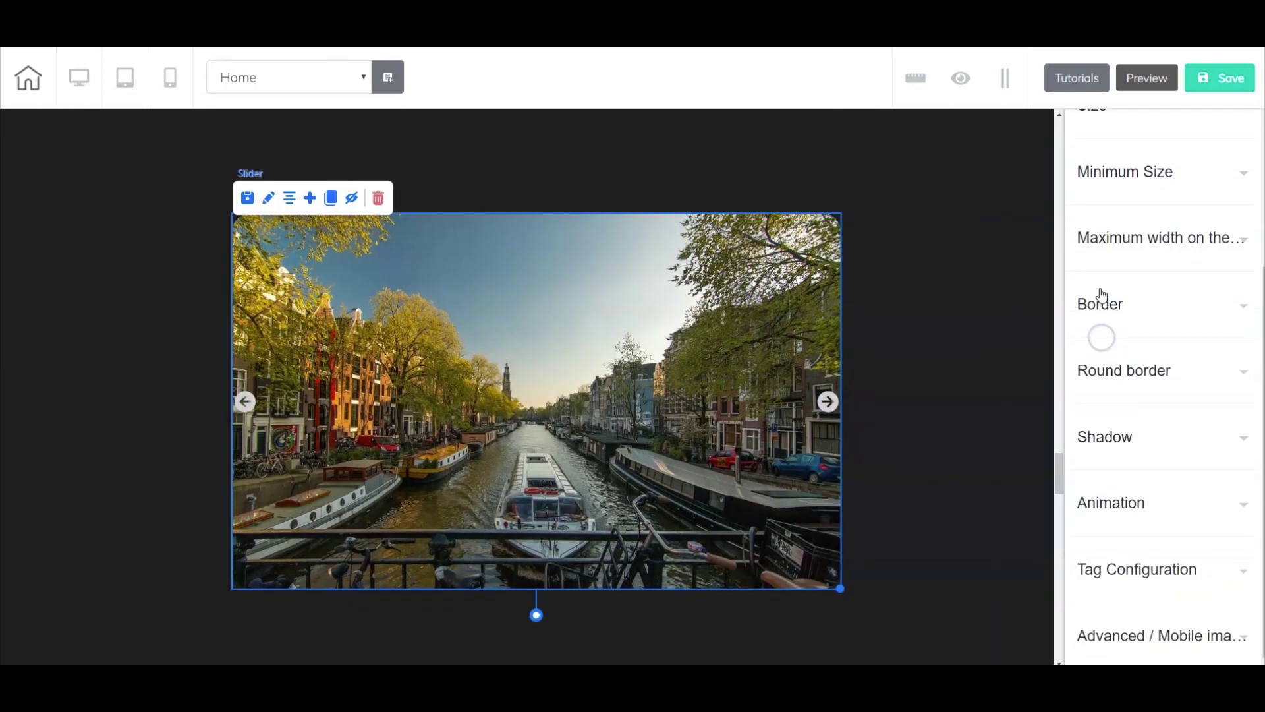
{"action": "left_click", "coordinate": [1104, 435]}
{"action": "left_click", "coordinate": [1102, 337]}
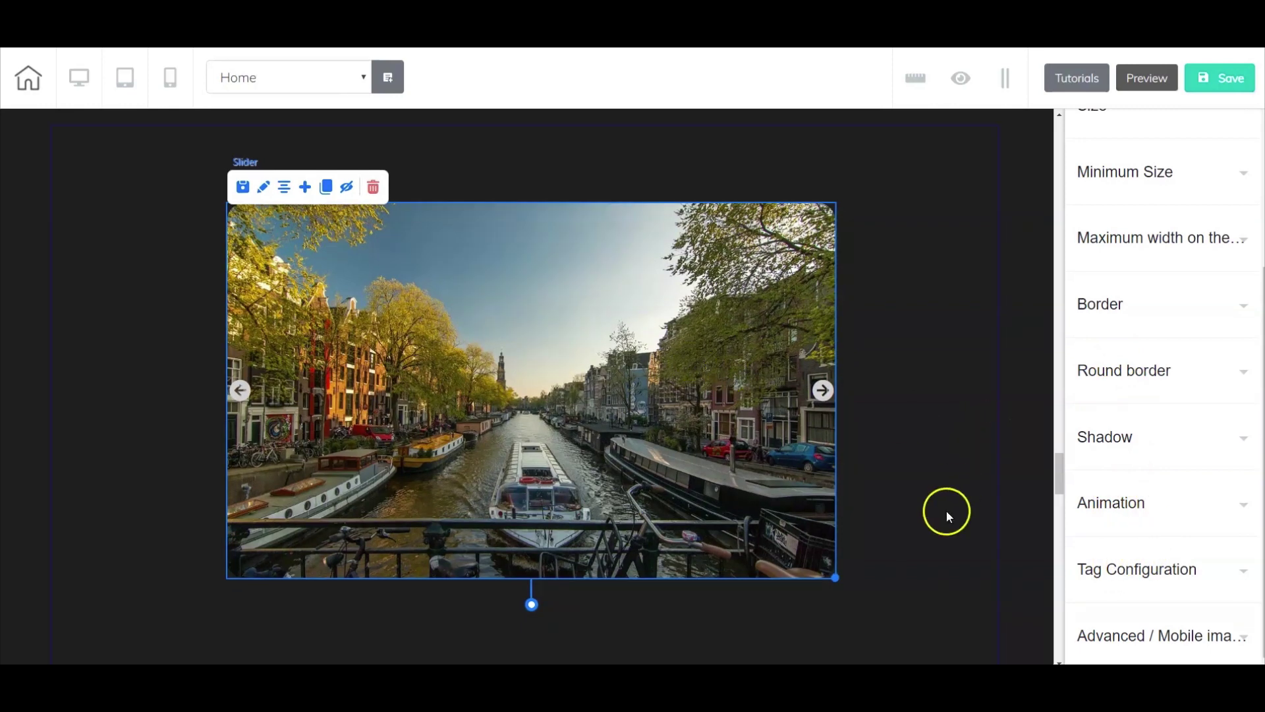
{"action": "left_click", "coordinate": [939, 531]}
{"action": "left_click", "coordinate": [440, 311]}
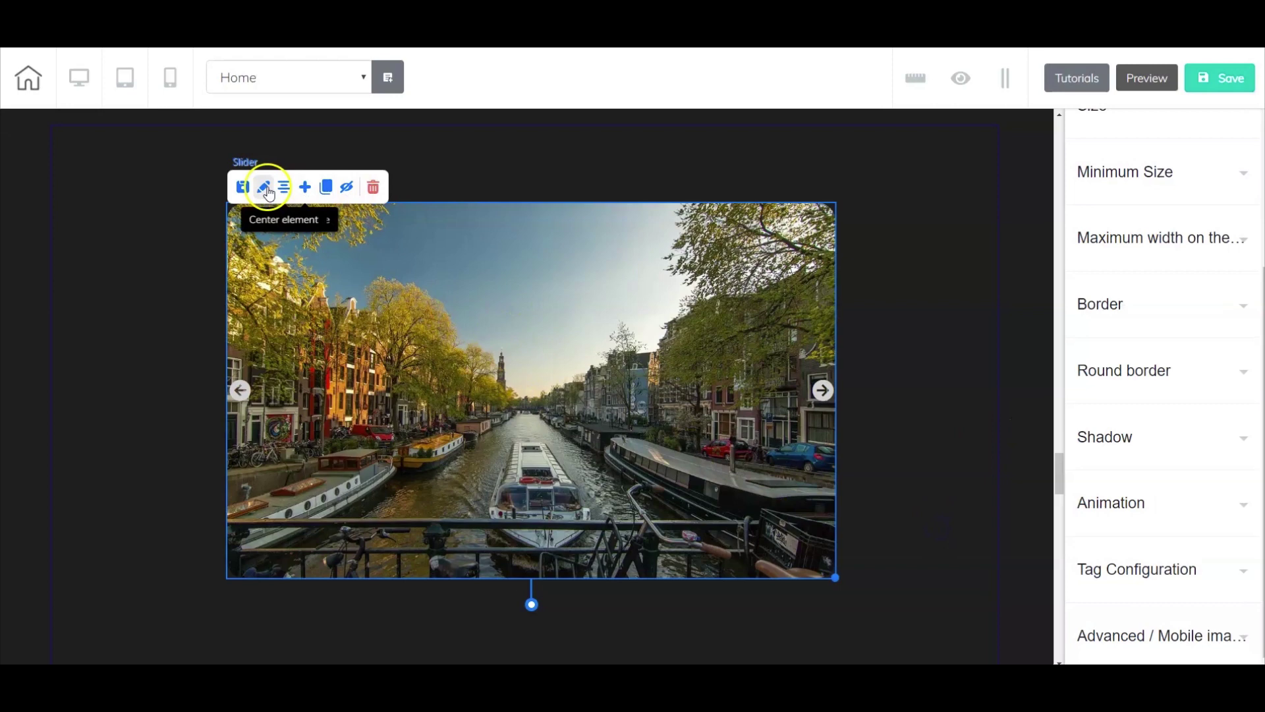
- Delete the two duplicate canal images from the slider's image list and open the image library
{"action": "left_click", "coordinate": [309, 189]}
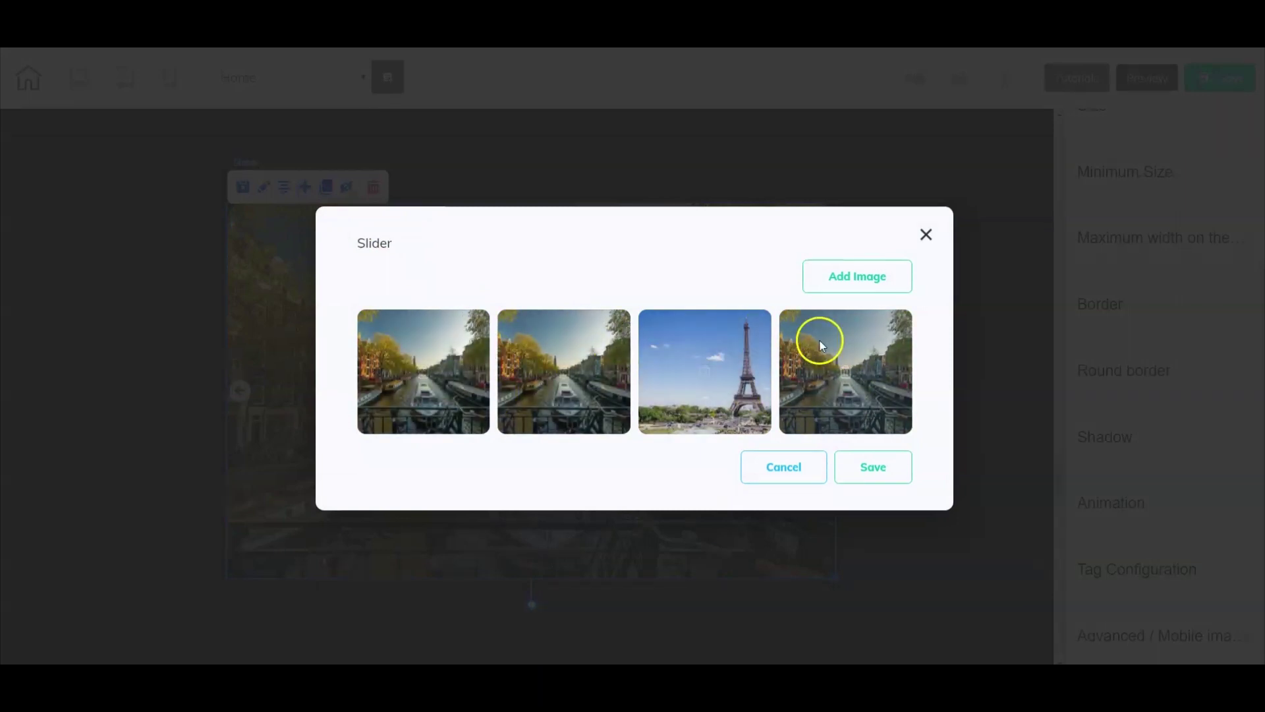
{"action": "left_click", "coordinate": [566, 370]}
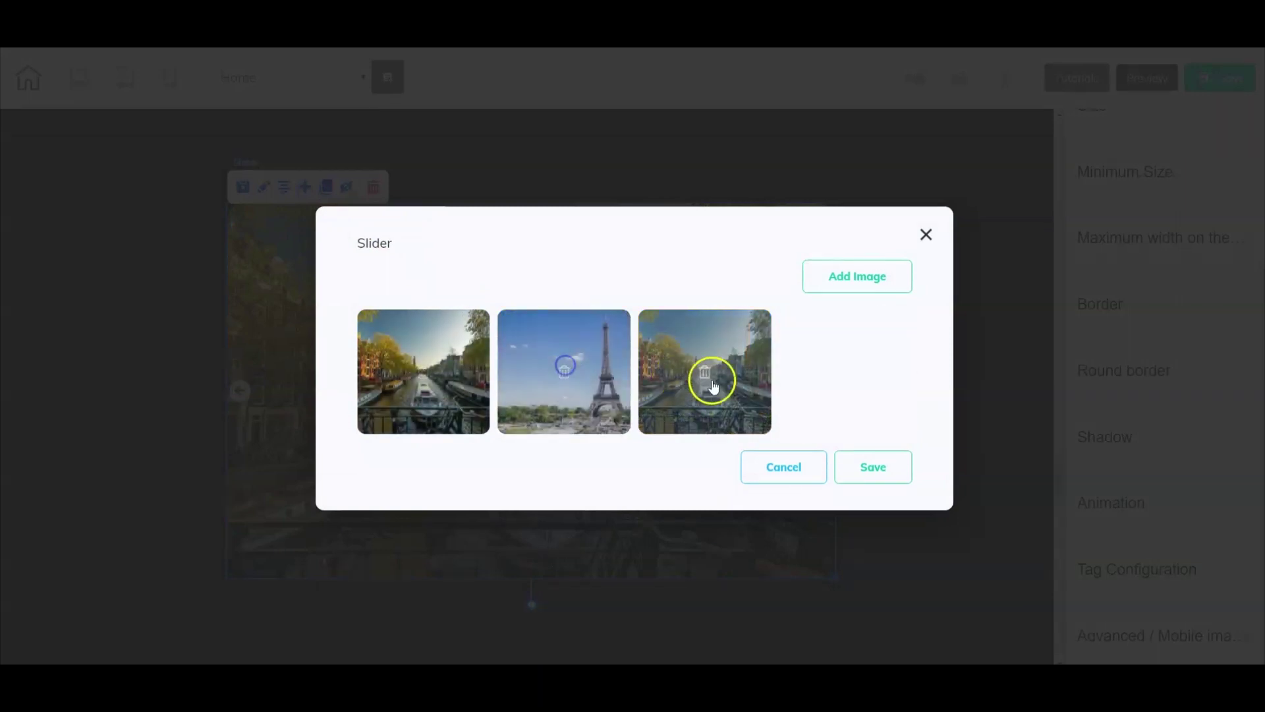
{"action": "left_click", "coordinate": [704, 373]}
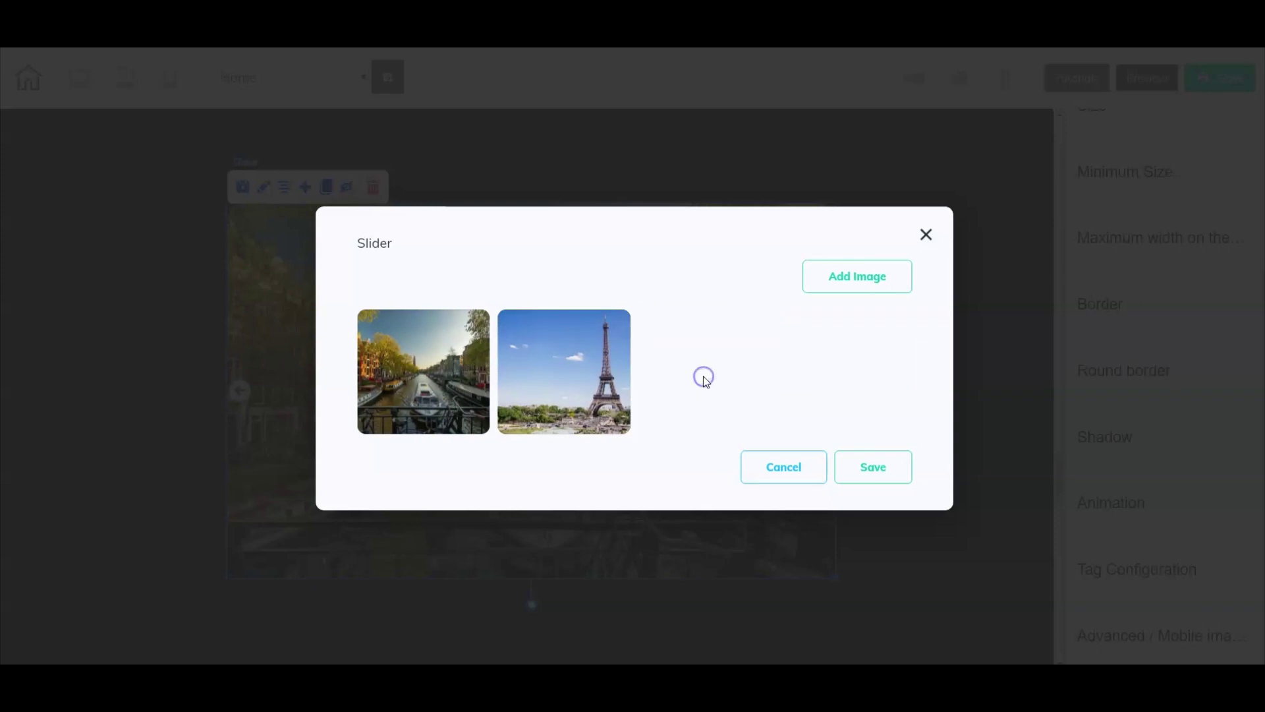
{"action": "left_click", "coordinate": [856, 284]}
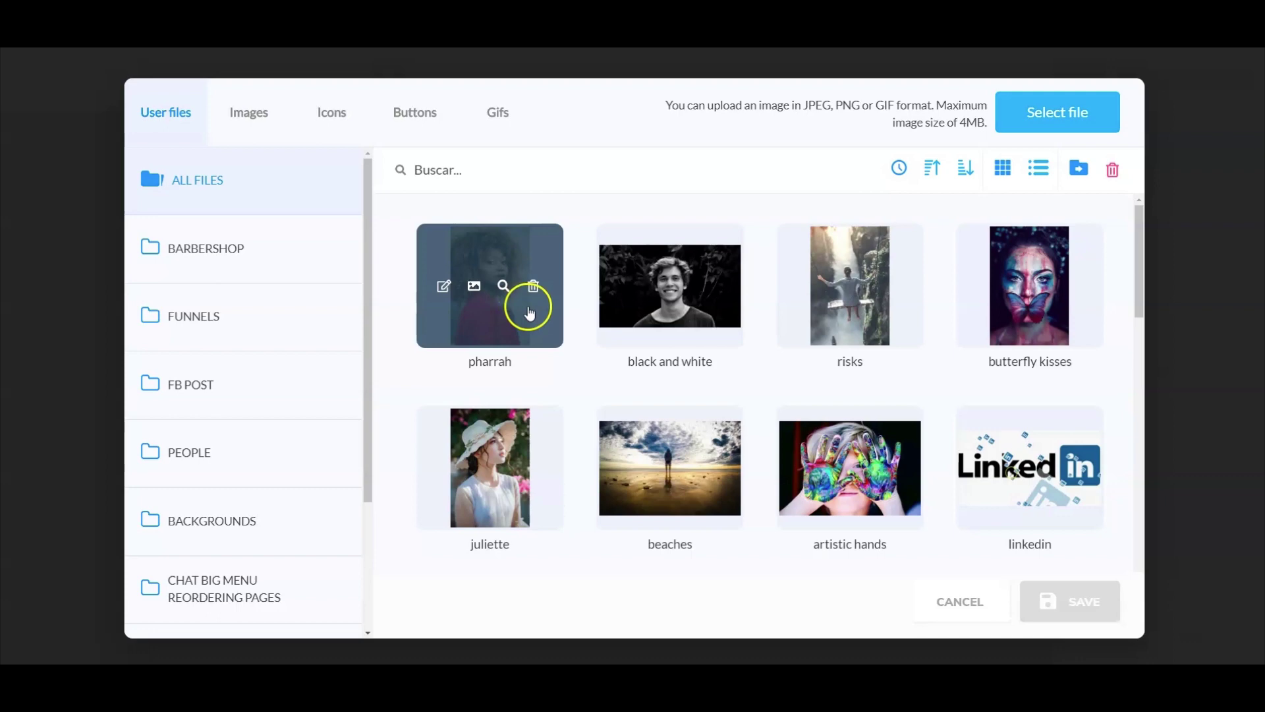
- Add the black and white and beaches photos to the slider
{"action": "left_click", "coordinate": [630, 258]}
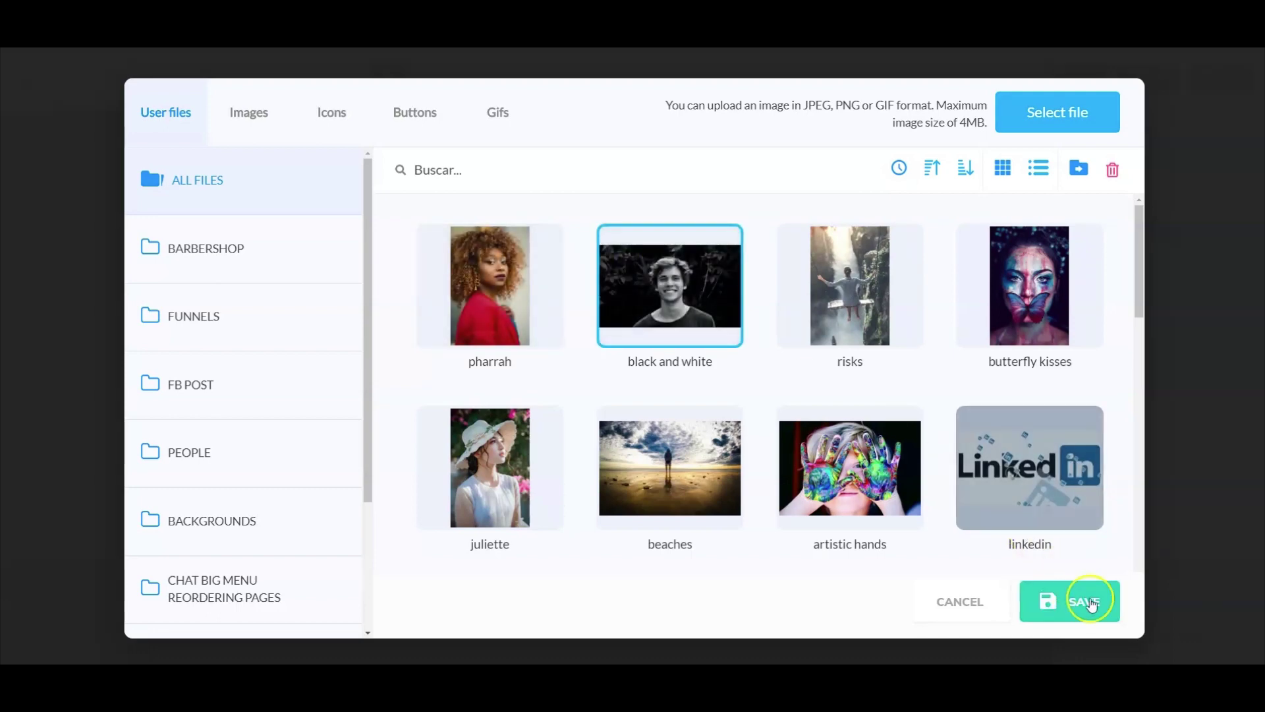
{"action": "left_click", "coordinate": [1095, 602]}
{"action": "left_click", "coordinate": [858, 285]}
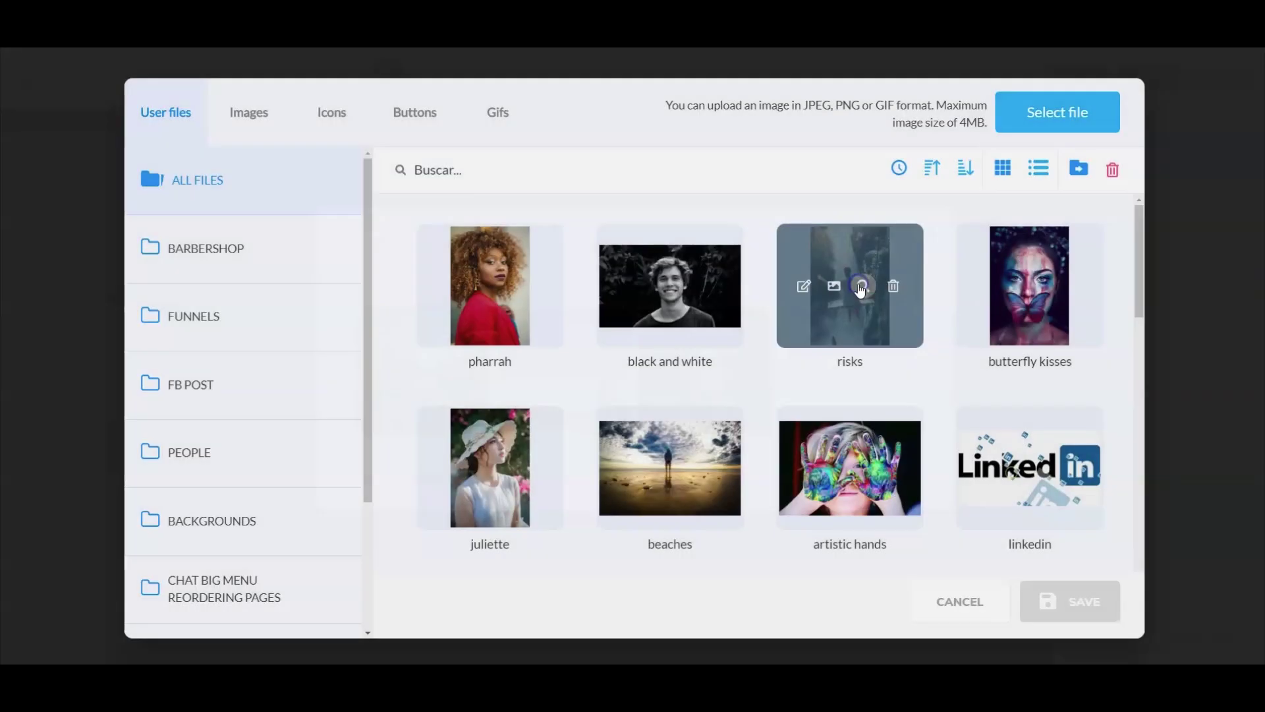
{"action": "left_click", "coordinate": [689, 446]}
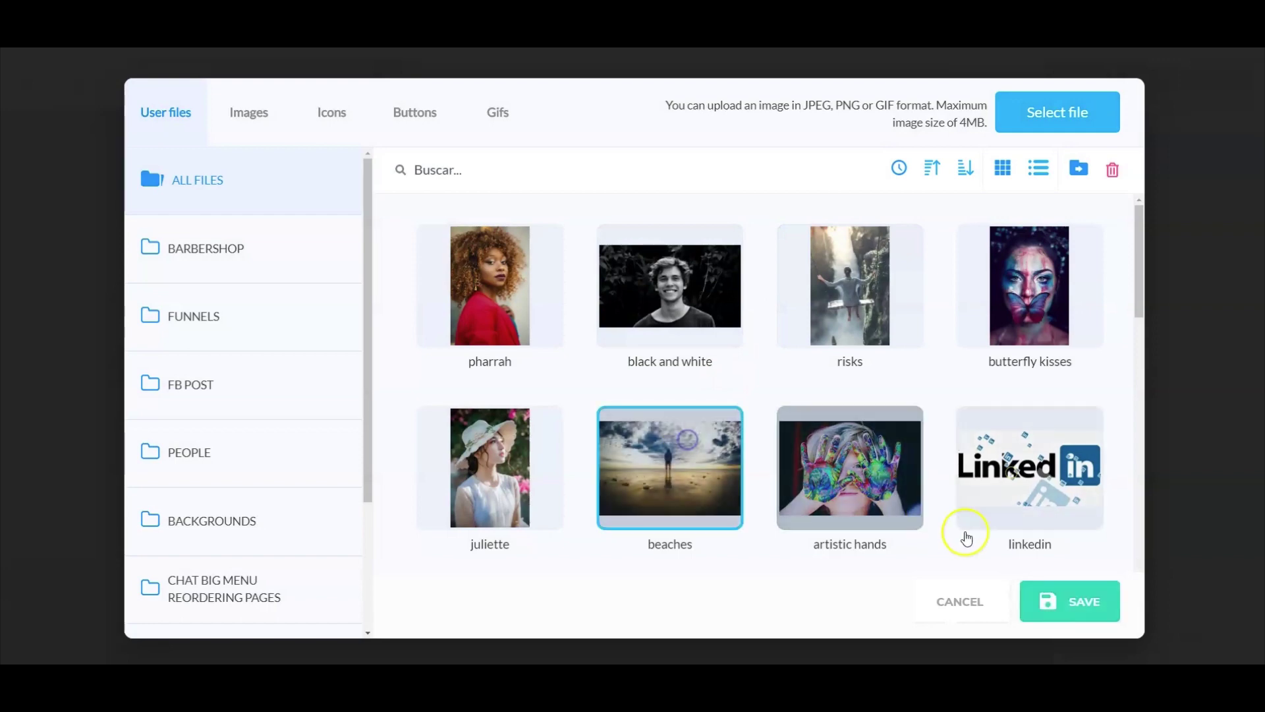
{"action": "left_click", "coordinate": [1084, 583]}
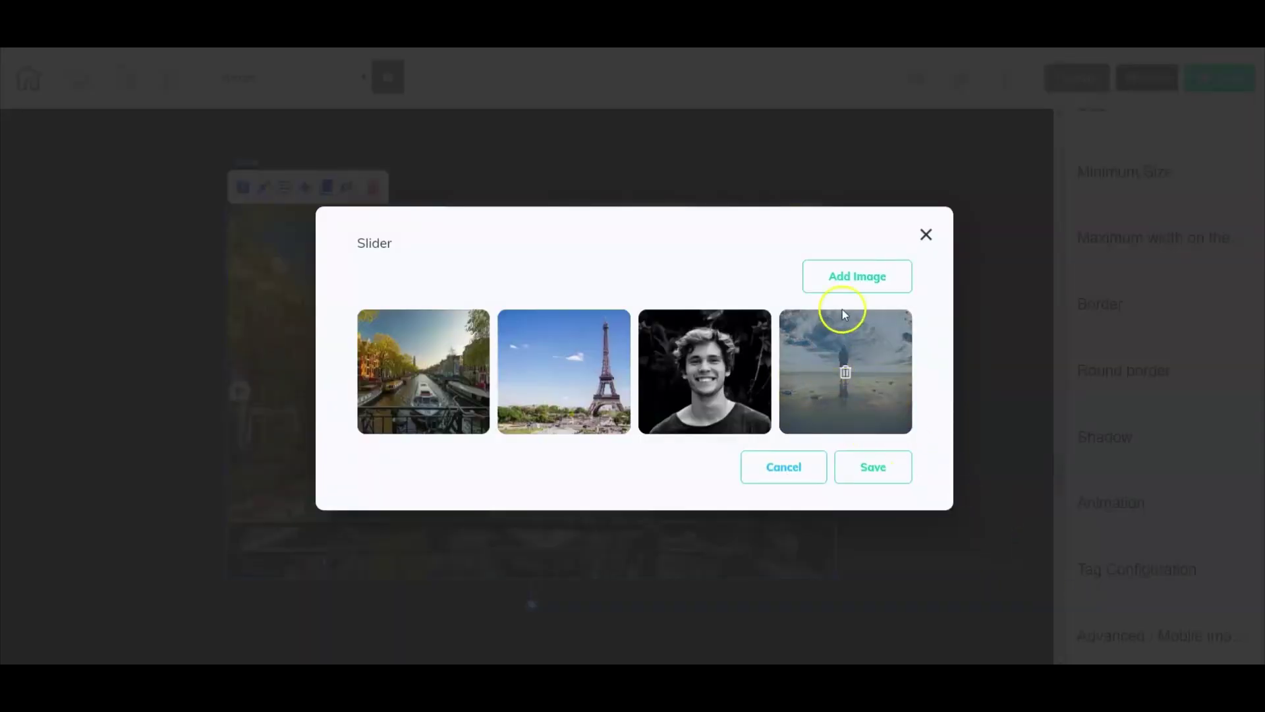
- Add the artistic hands and butterfly kisses photos, then save the slider
{"action": "left_click", "coordinate": [847, 276]}
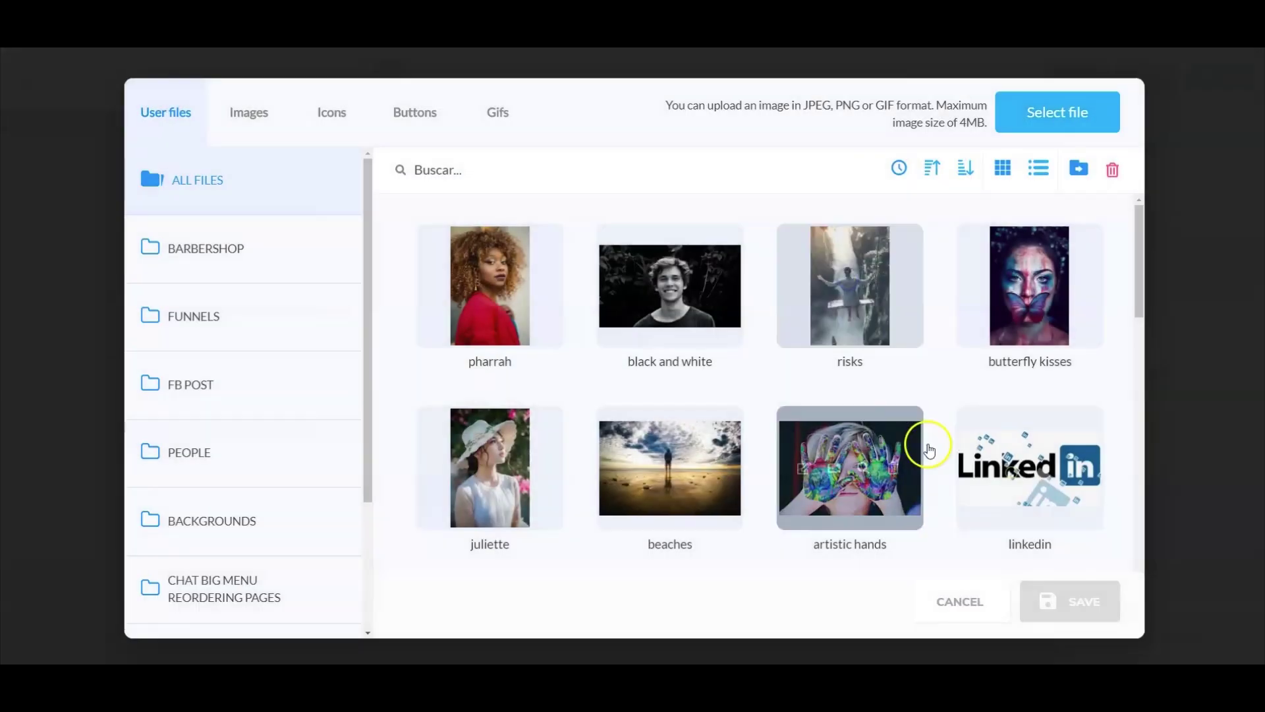
{"action": "left_click", "coordinate": [858, 438]}
{"action": "left_click", "coordinate": [1081, 601]}
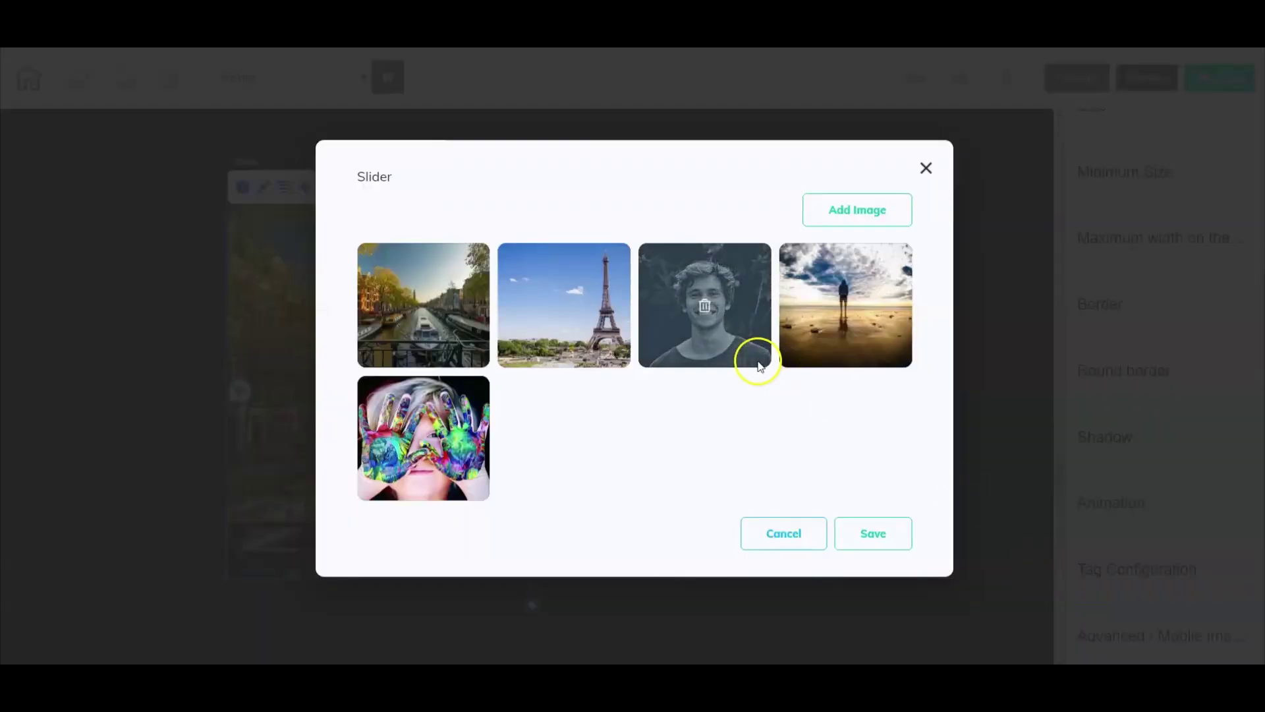
{"action": "left_click", "coordinate": [851, 214]}
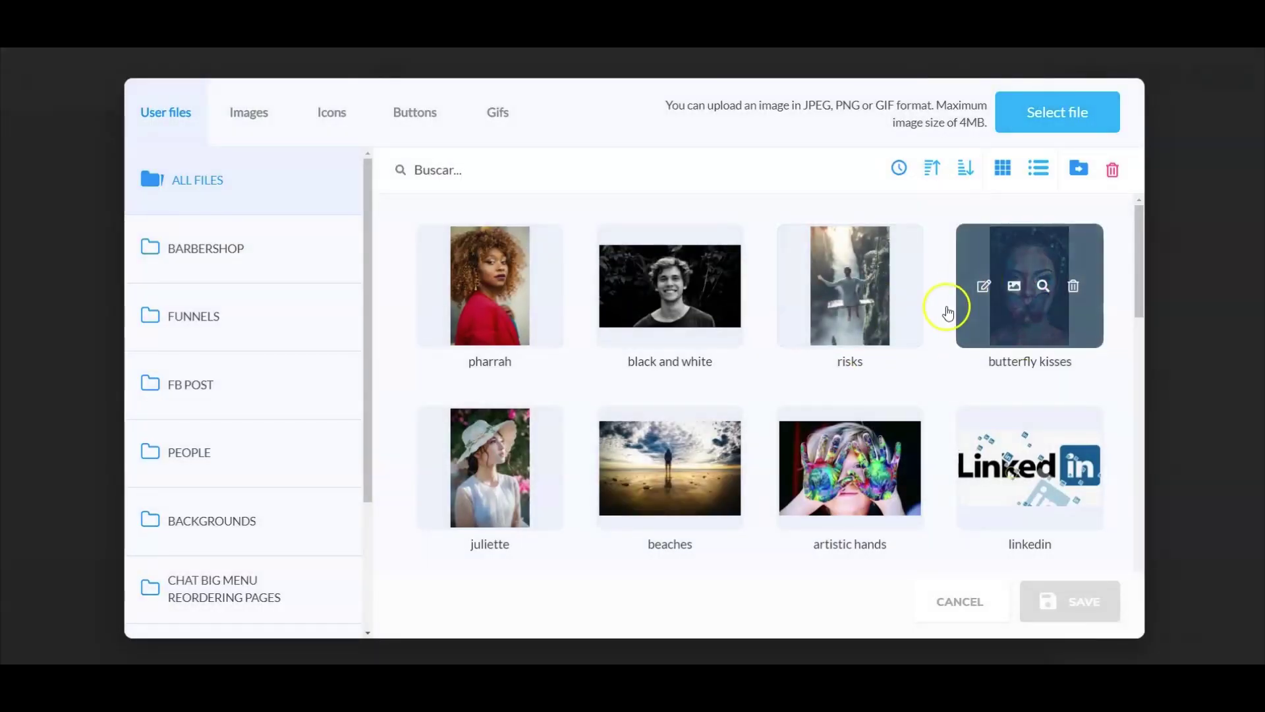
{"action": "left_click", "coordinate": [1023, 243]}
{"action": "left_click", "coordinate": [1071, 601]}
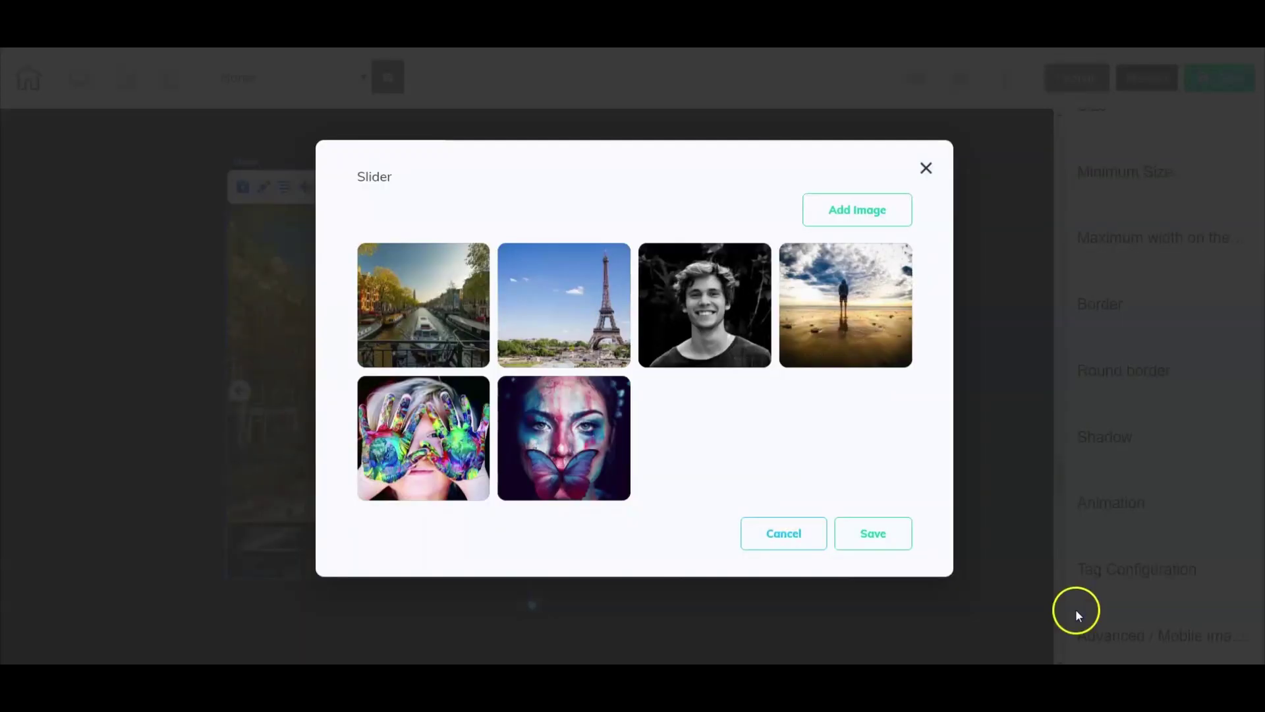
{"action": "left_click", "coordinate": [867, 535]}
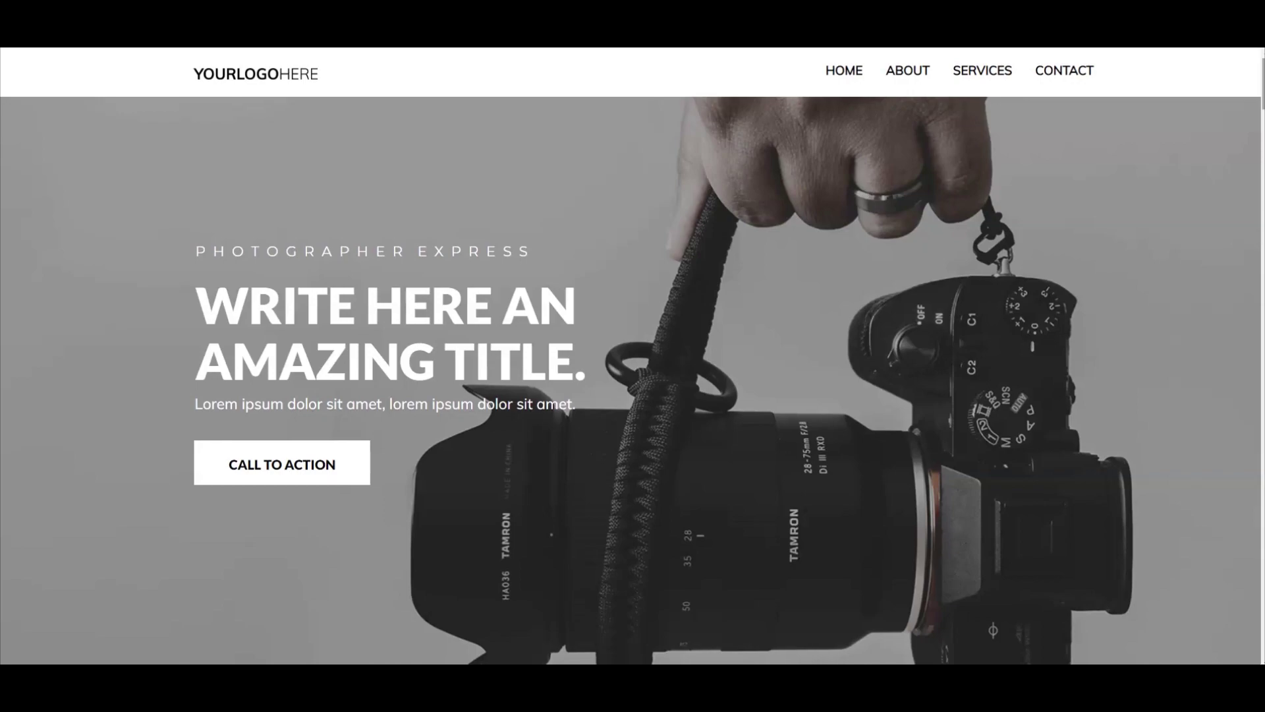
- Scroll the live homepage down until the rounded slider plays from the Eiffel Tower photo
{"action": "scroll", "coordinate": [633, 356], "scroll_direction": "down", "scroll_amount": 20}
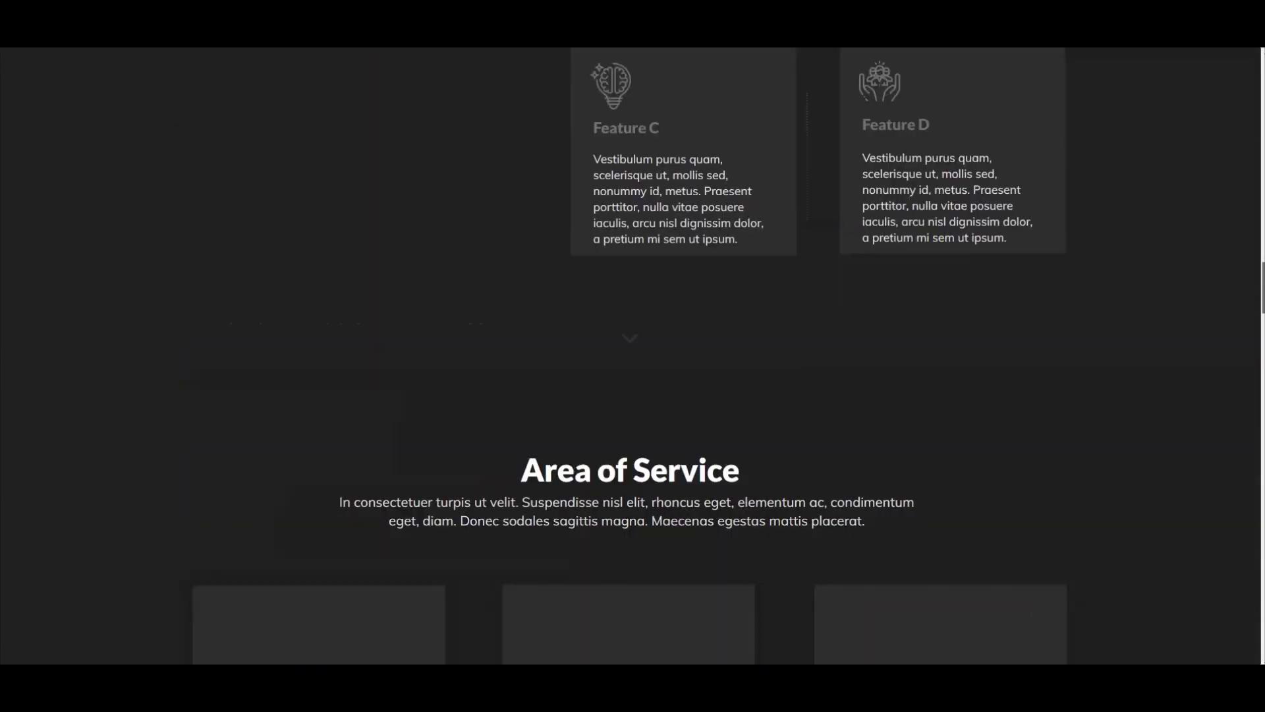
{"action": "scroll", "coordinate": [632, 356], "scroll_direction": "down", "scroll_amount": 20}
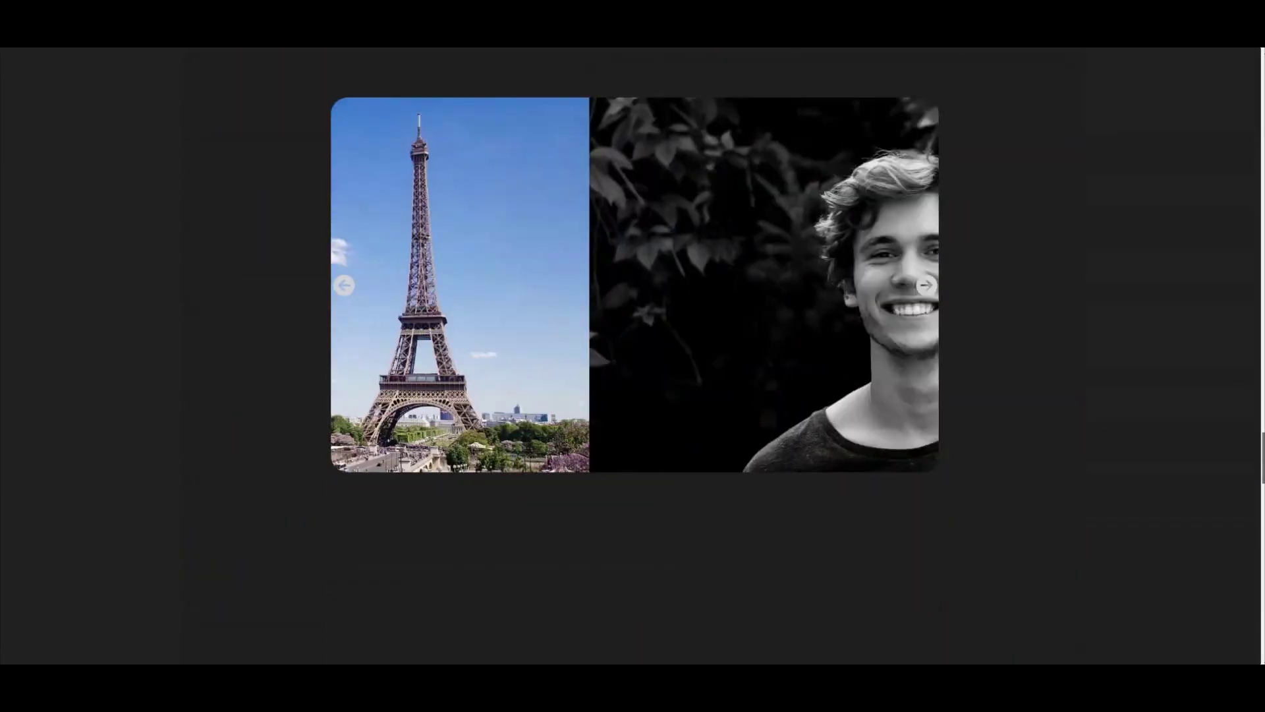